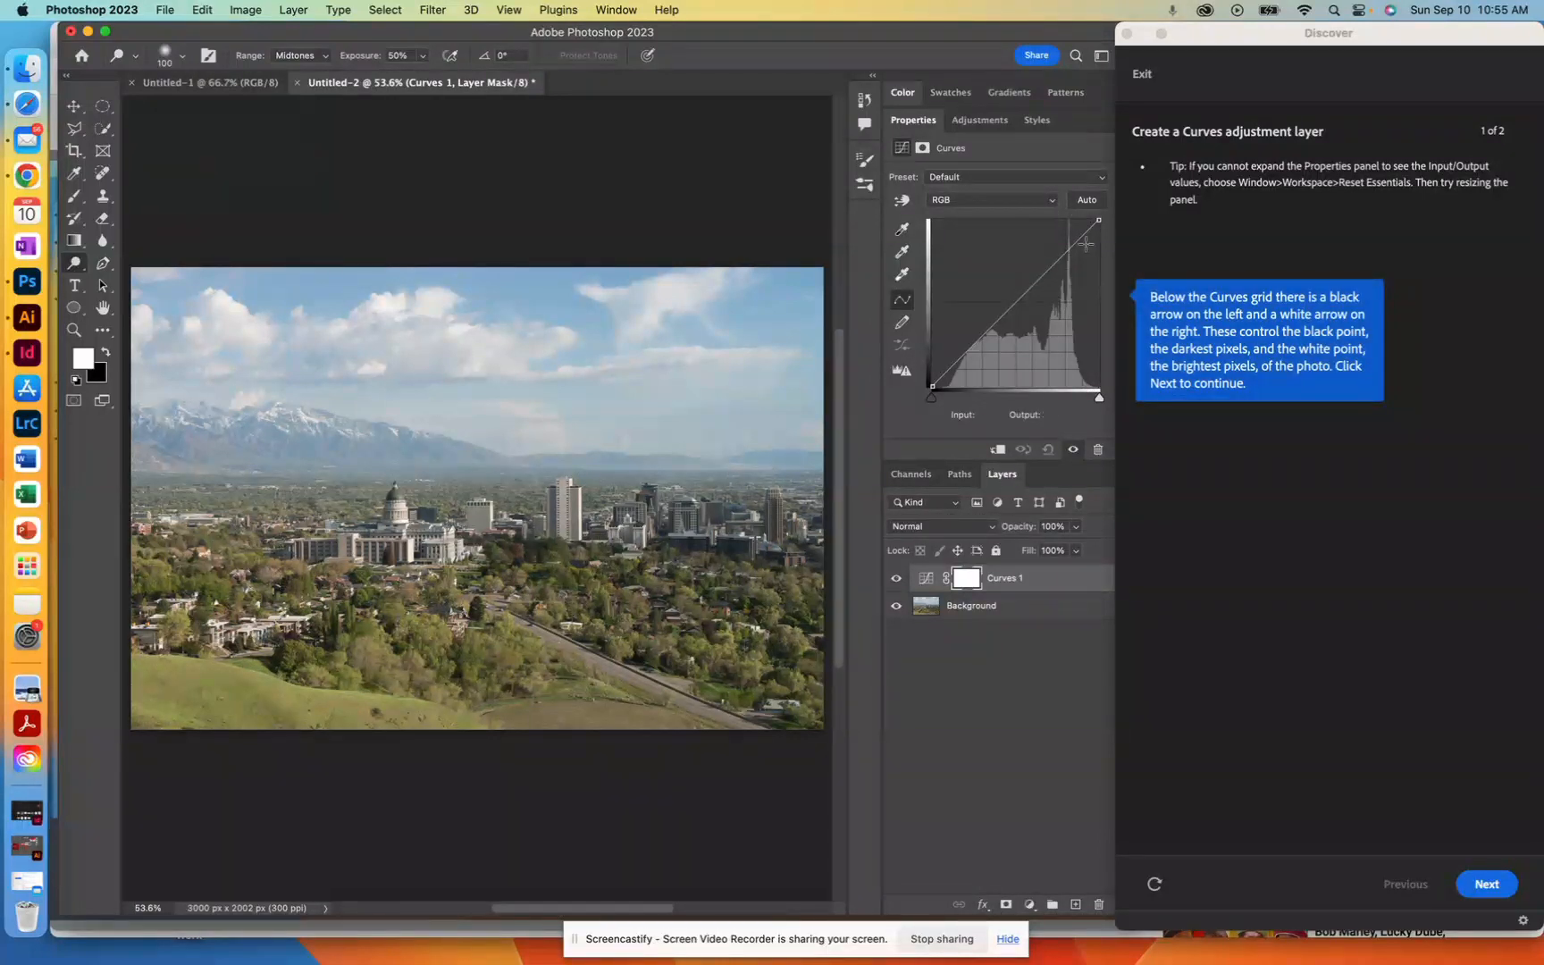
- Advance the Curves tutorial to the instruction for adjusting the black point until colors appear
mouse_move(932, 404)
mouse_down()
mouse_move(1018, 404)
mouse_move(920, 402)
mouse_up()
mouse_move(1099, 398)
mouse_down()
mouse_move(1019, 398)
mouse_move(1103, 399)
mouse_up()
click(1482, 885)
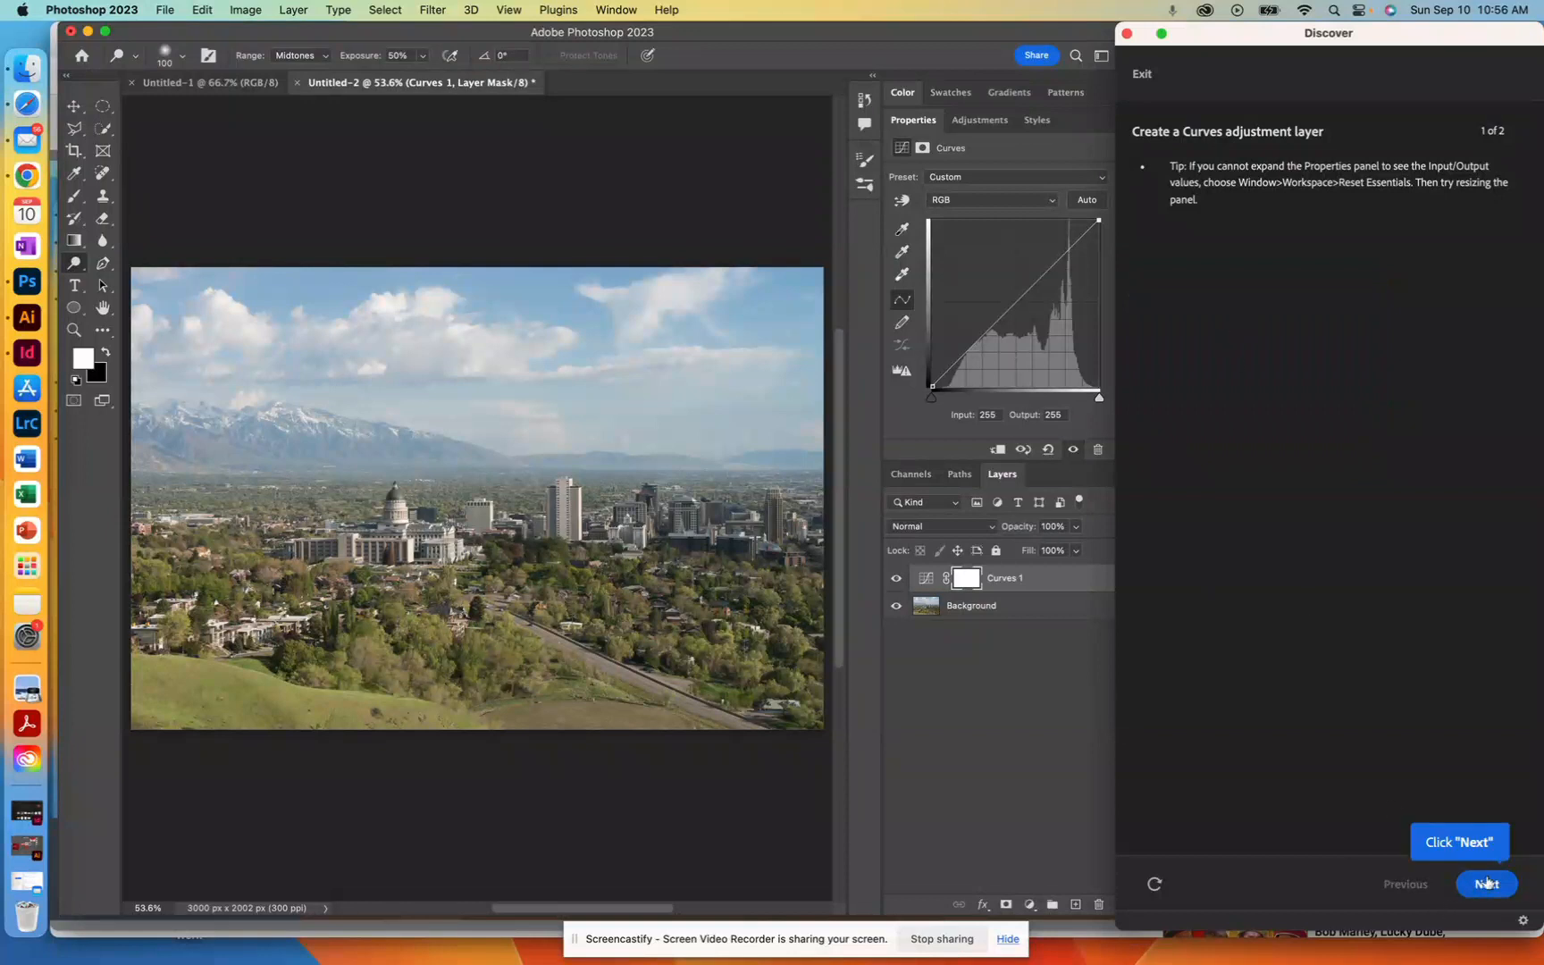
click(1485, 885)
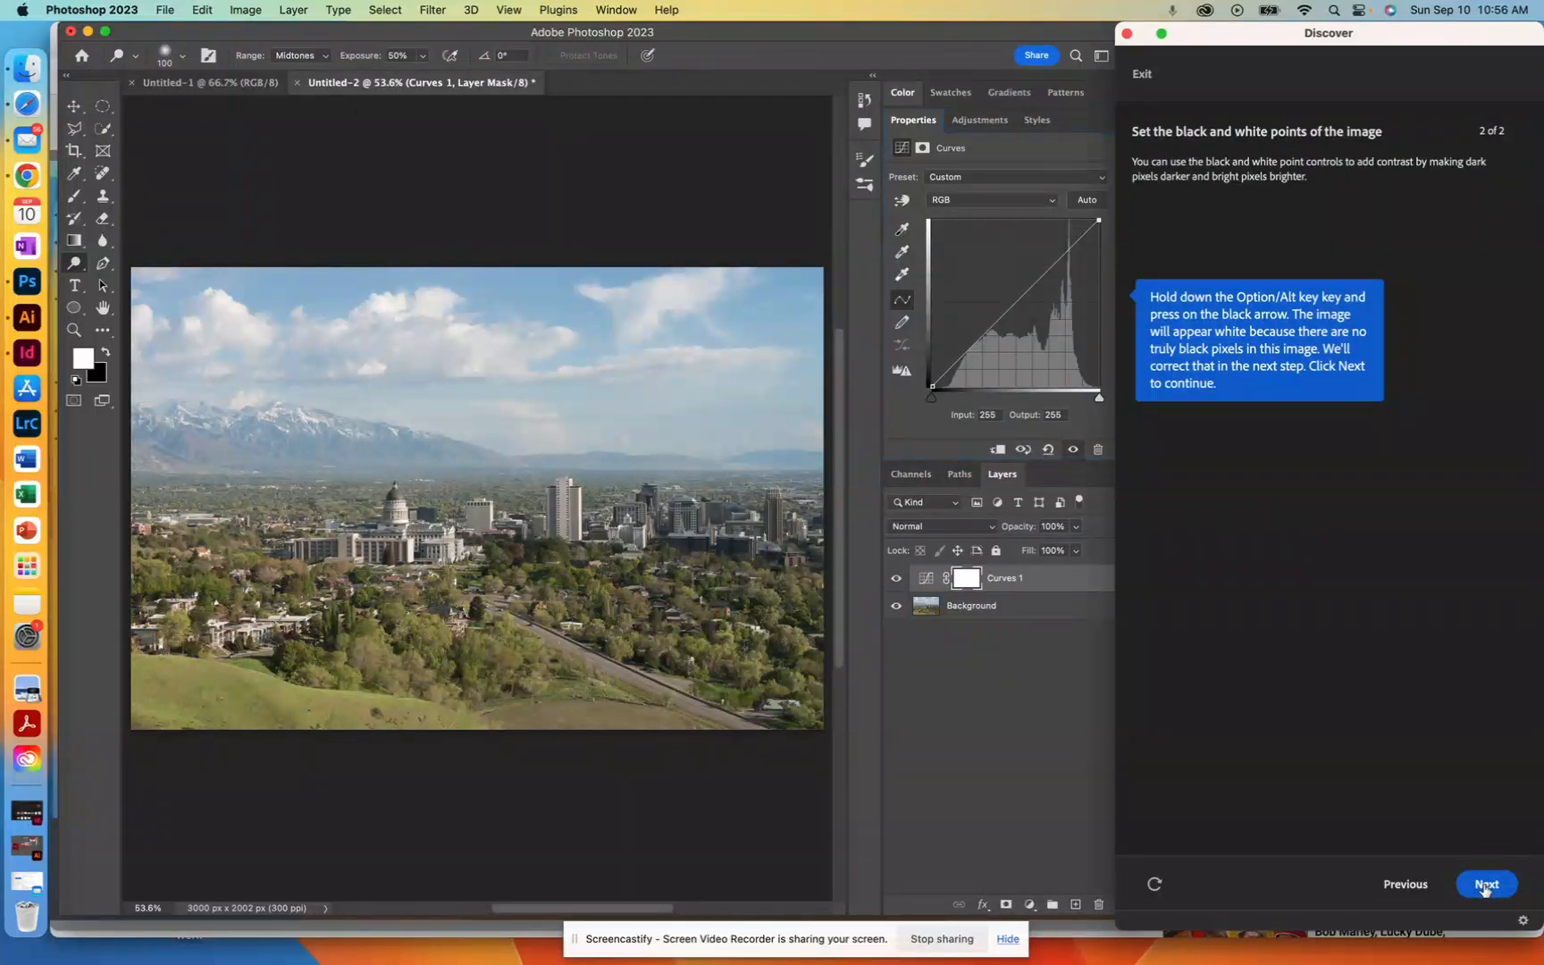
click(1484, 887)
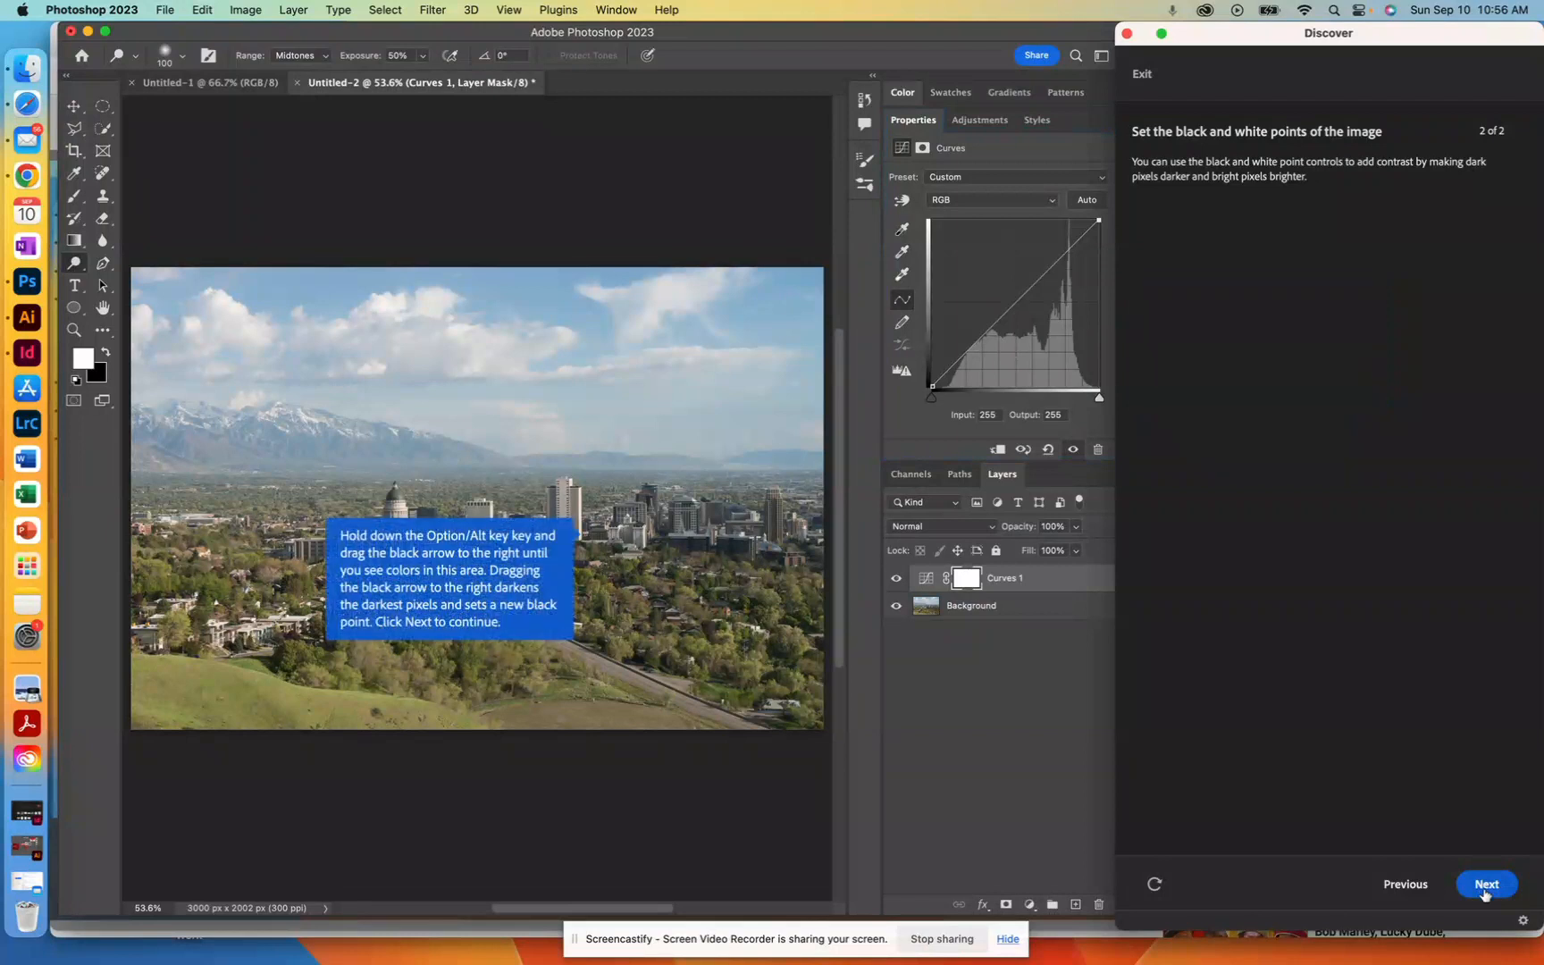
- Preview the shadow clipping while trying the Curves black point at input 34, and return it to input 0
click(936, 403)
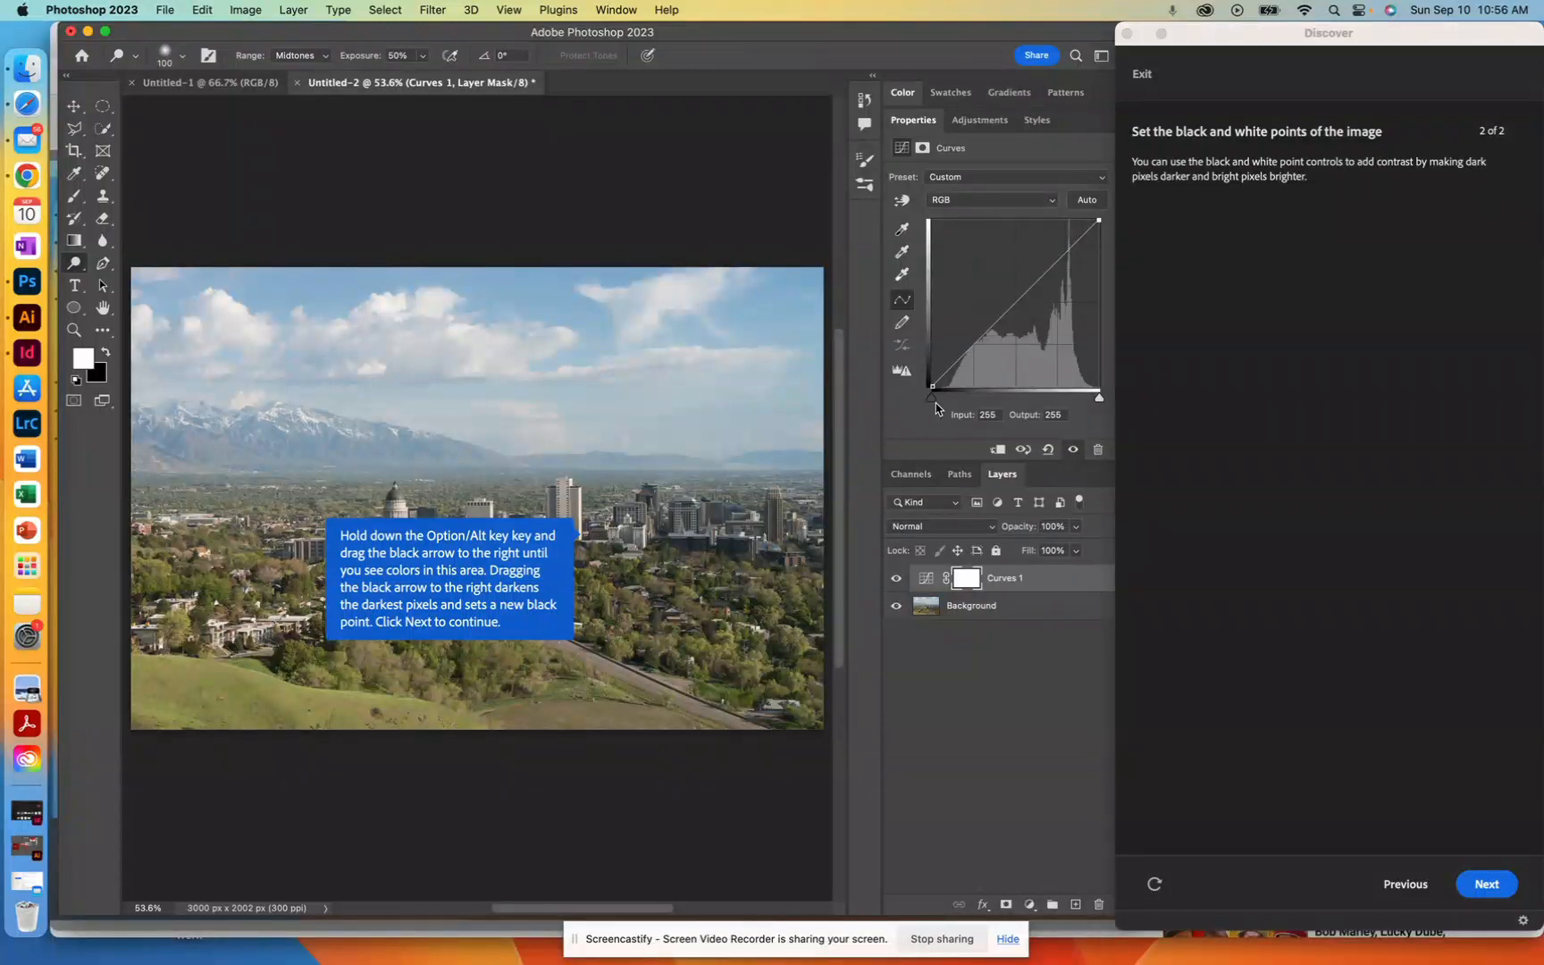
alt+click(933, 402)
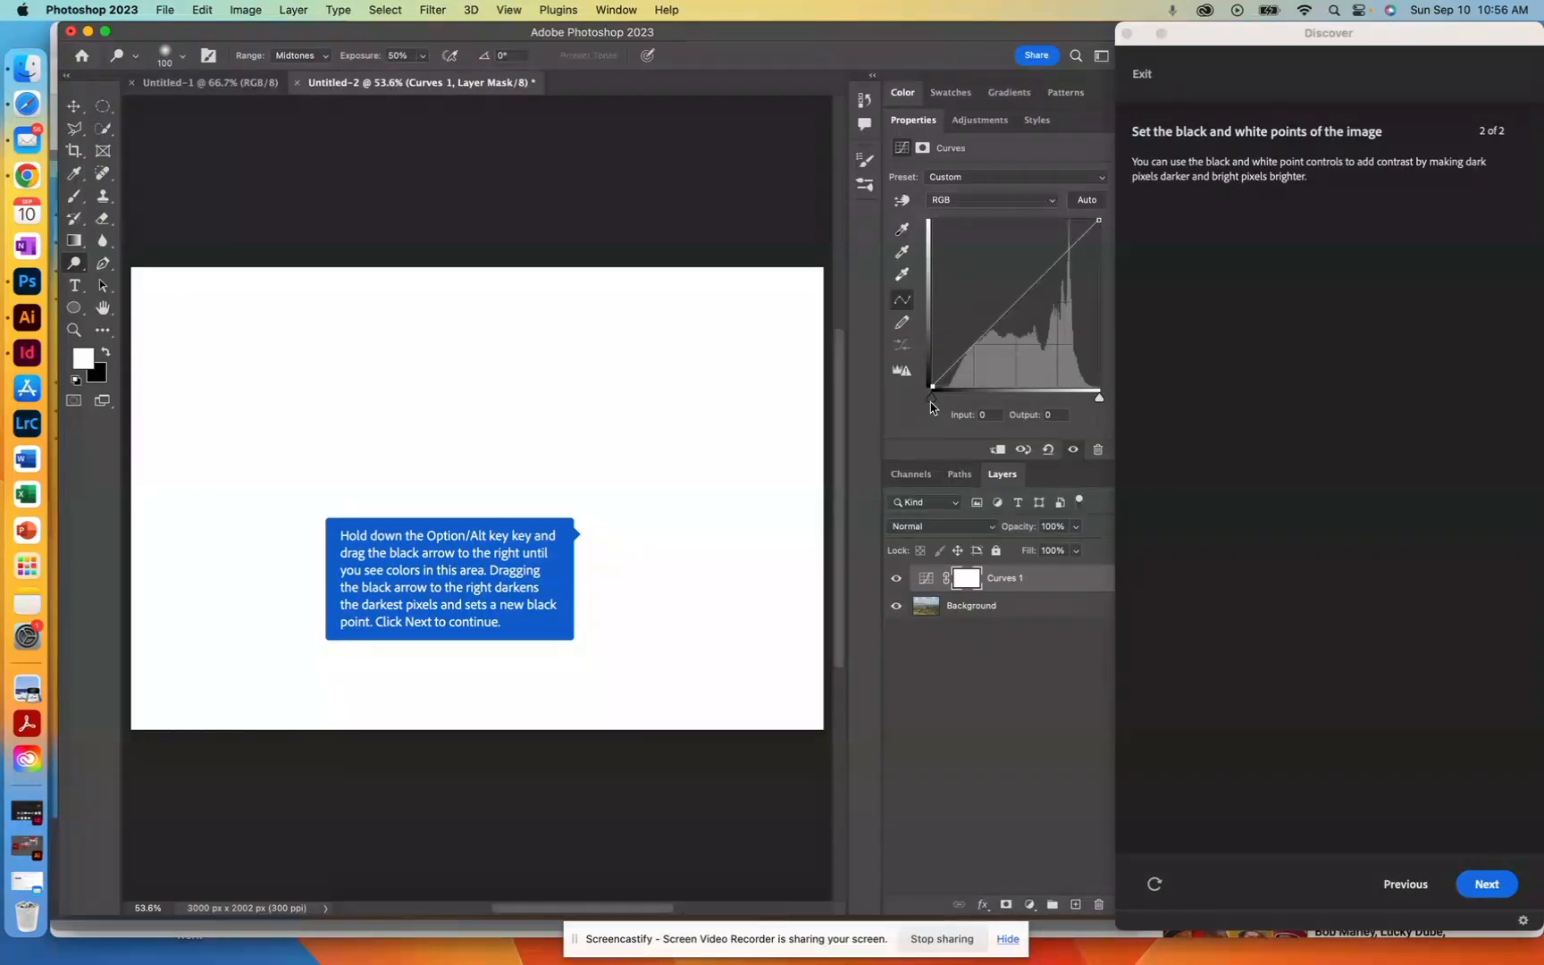
drag(931, 407, 955, 403)
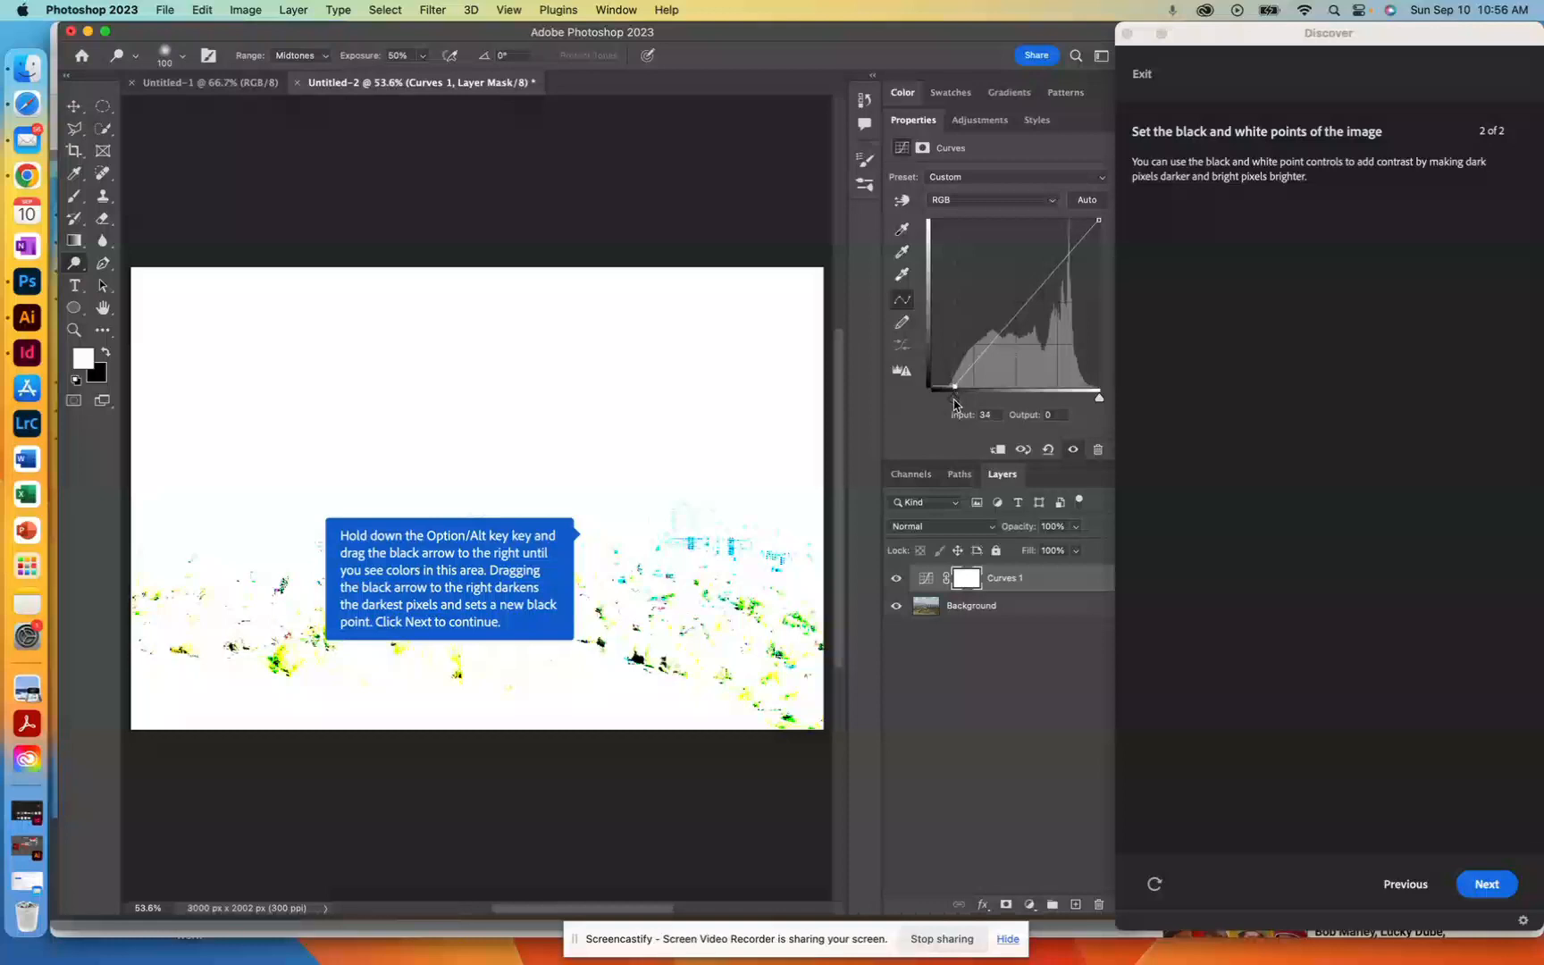
mouse_move(955, 403)
mouse_down()
mouse_move(1100, 405)
mouse_move(931, 397)
mouse_up()
- Preview the highlight clipping at the Curves white point, keeping it at input 255
mouse_move(1100, 404)
mouse_down()
mouse_move(1118, 408)
mouse_move(1100, 404)
mouse_up()
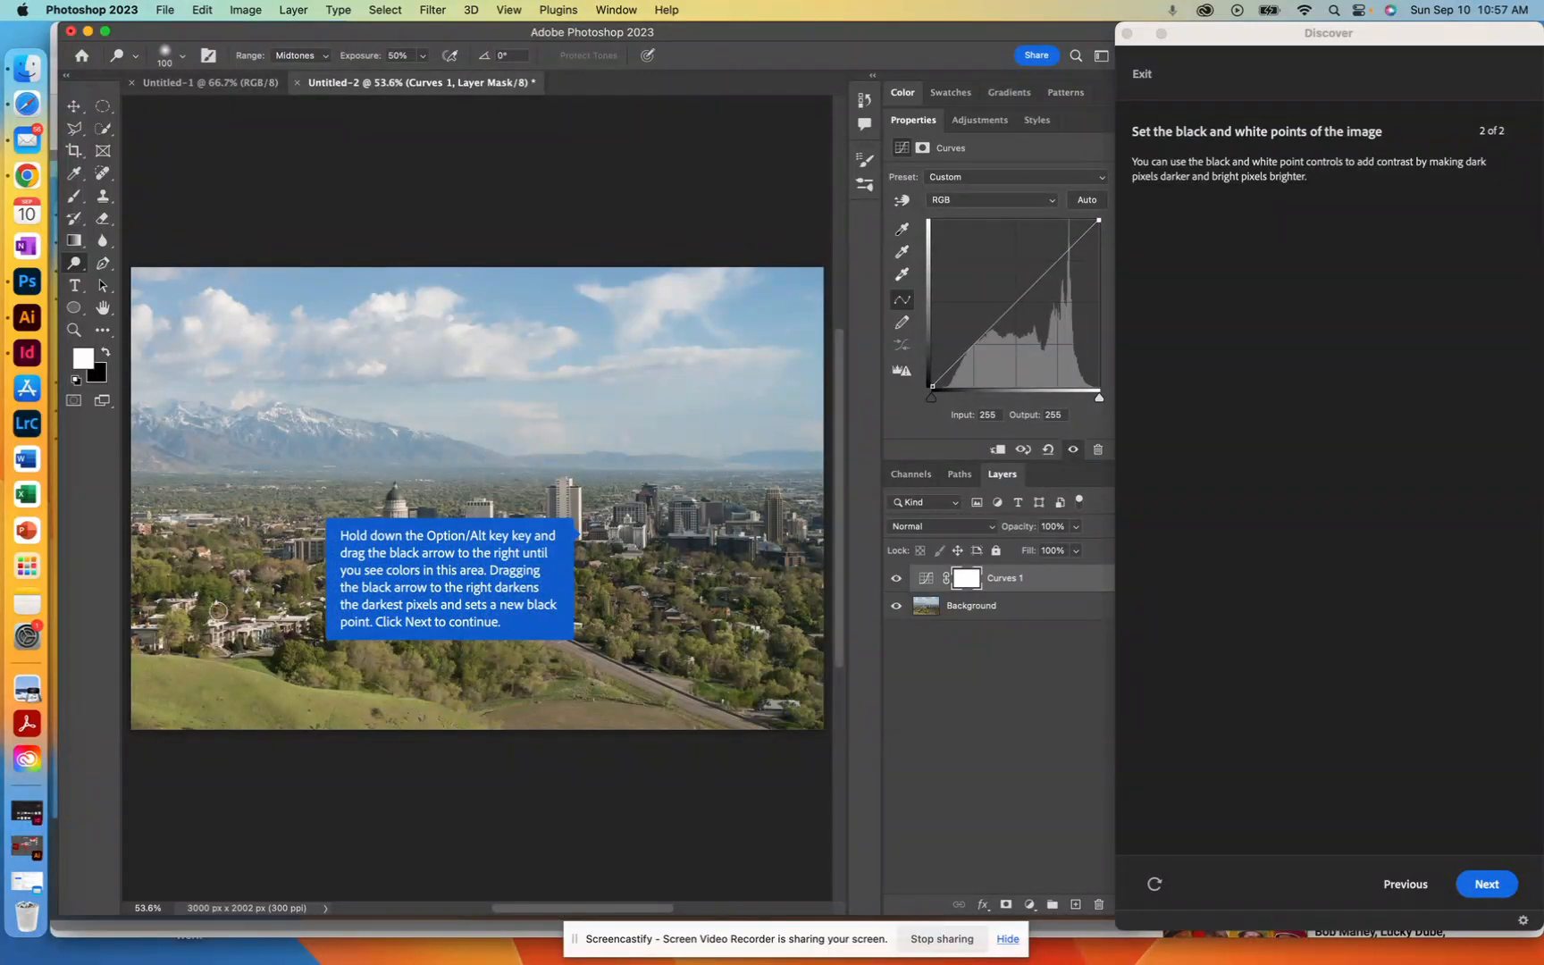
drag(1101, 404, 1102, 404)
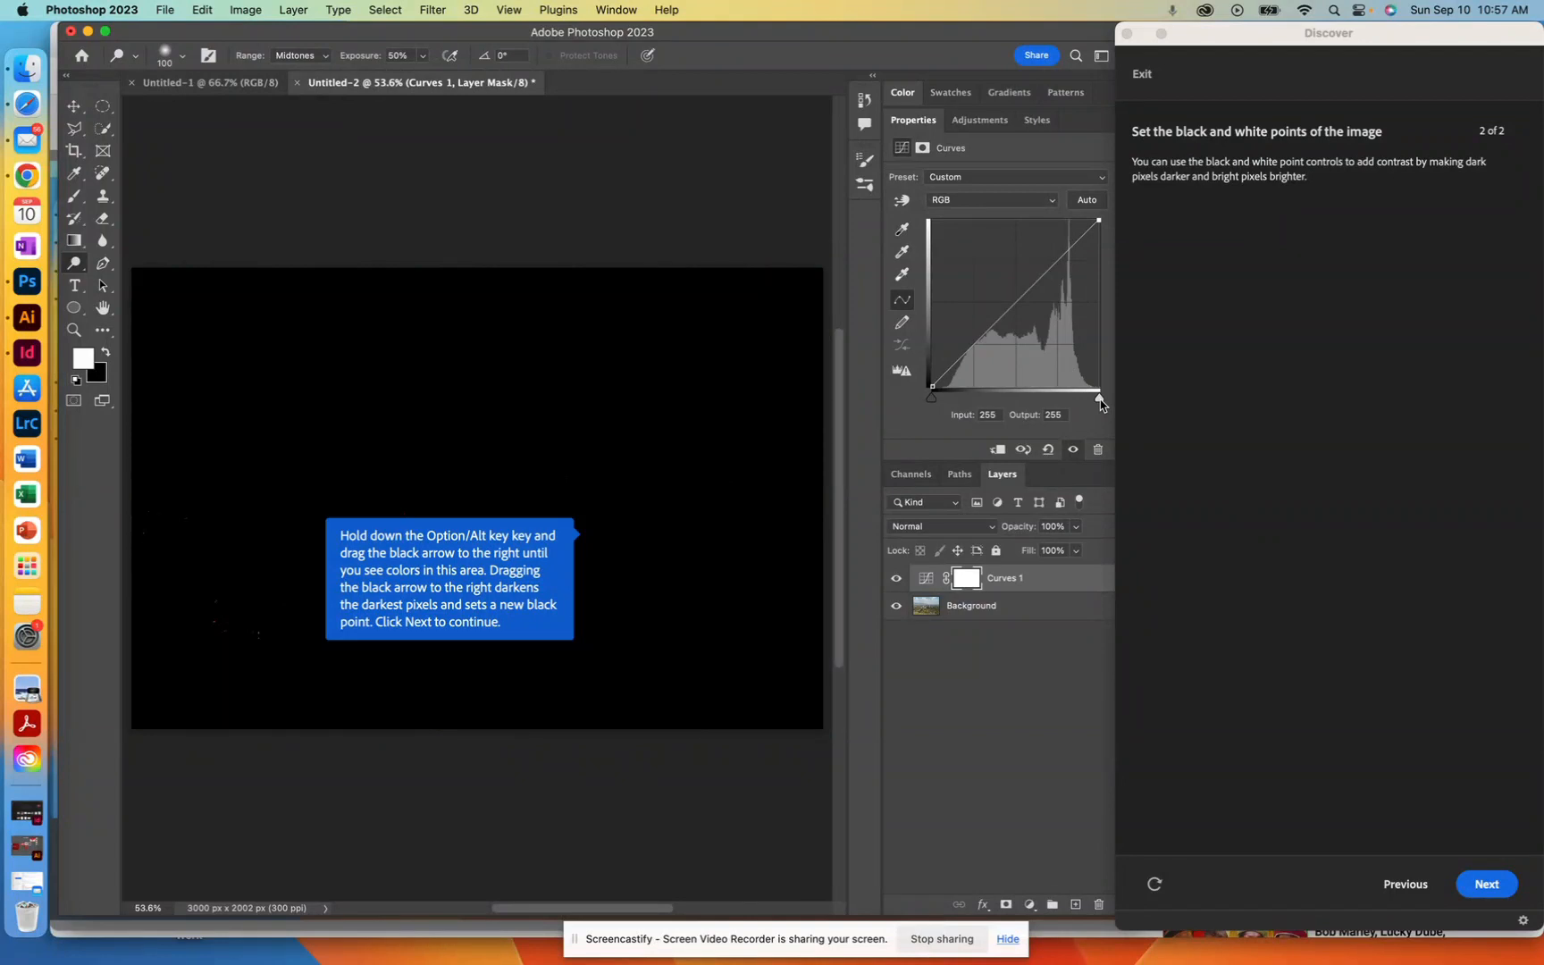
mouse_move(1100, 404)
mouse_down()
mouse_move(1042, 401)
mouse_move(1110, 401)
mouse_up()
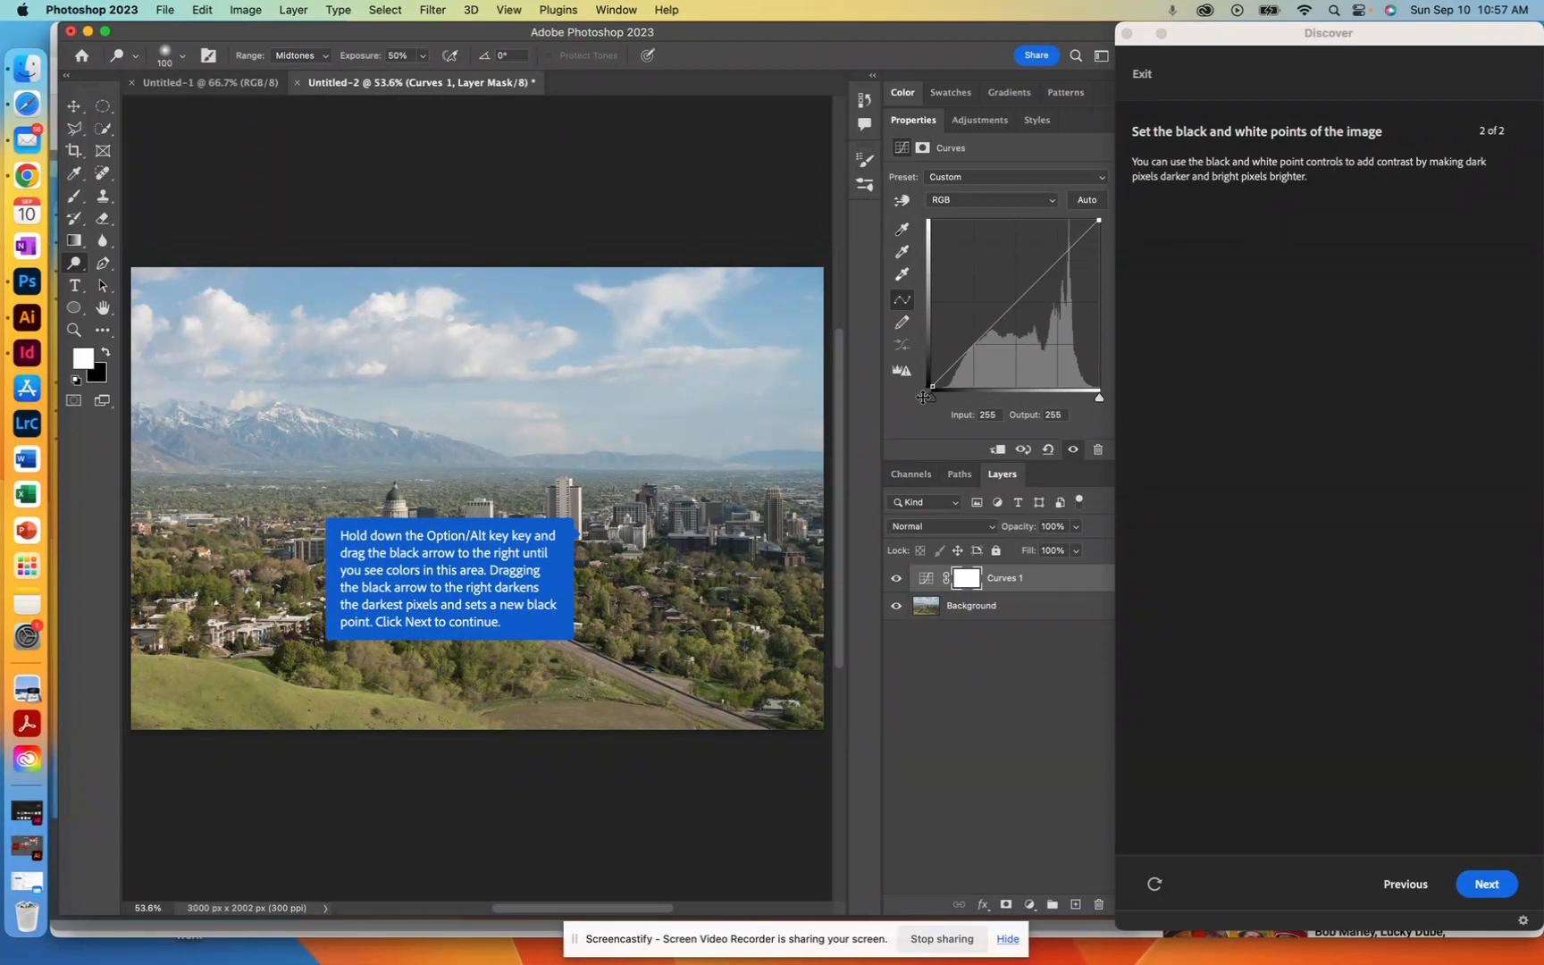
- Advance the tutorial to the white point instruction and set the Curves black point to input 38, comparing the photo before and after
click(1484, 887)
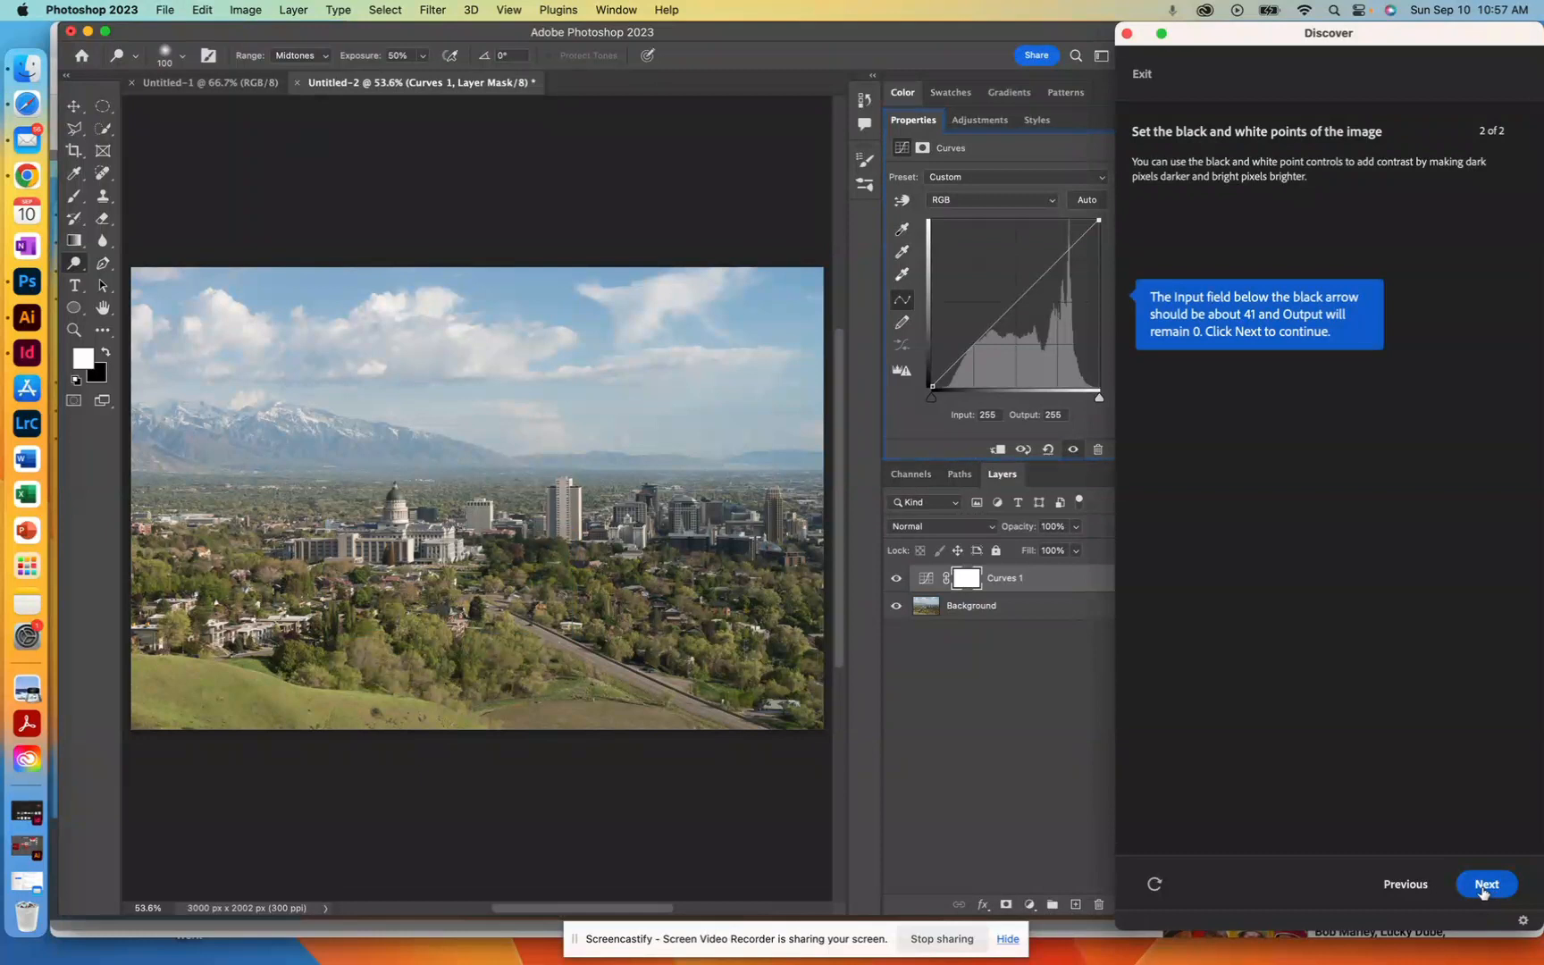
click(1485, 884)
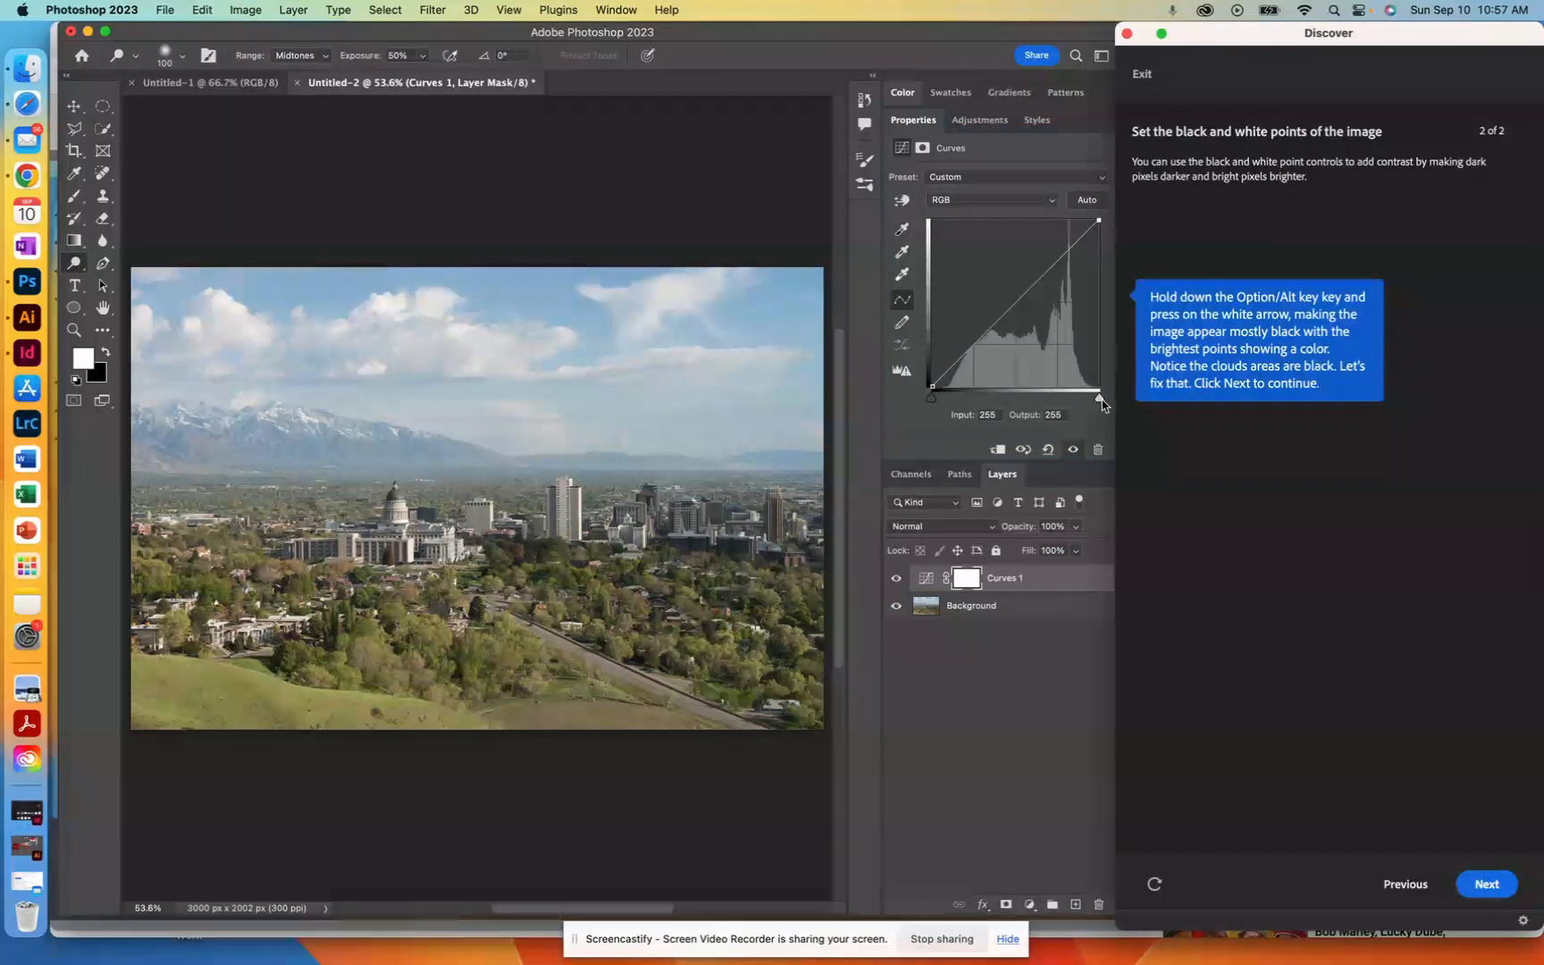
drag(933, 397, 956, 403)
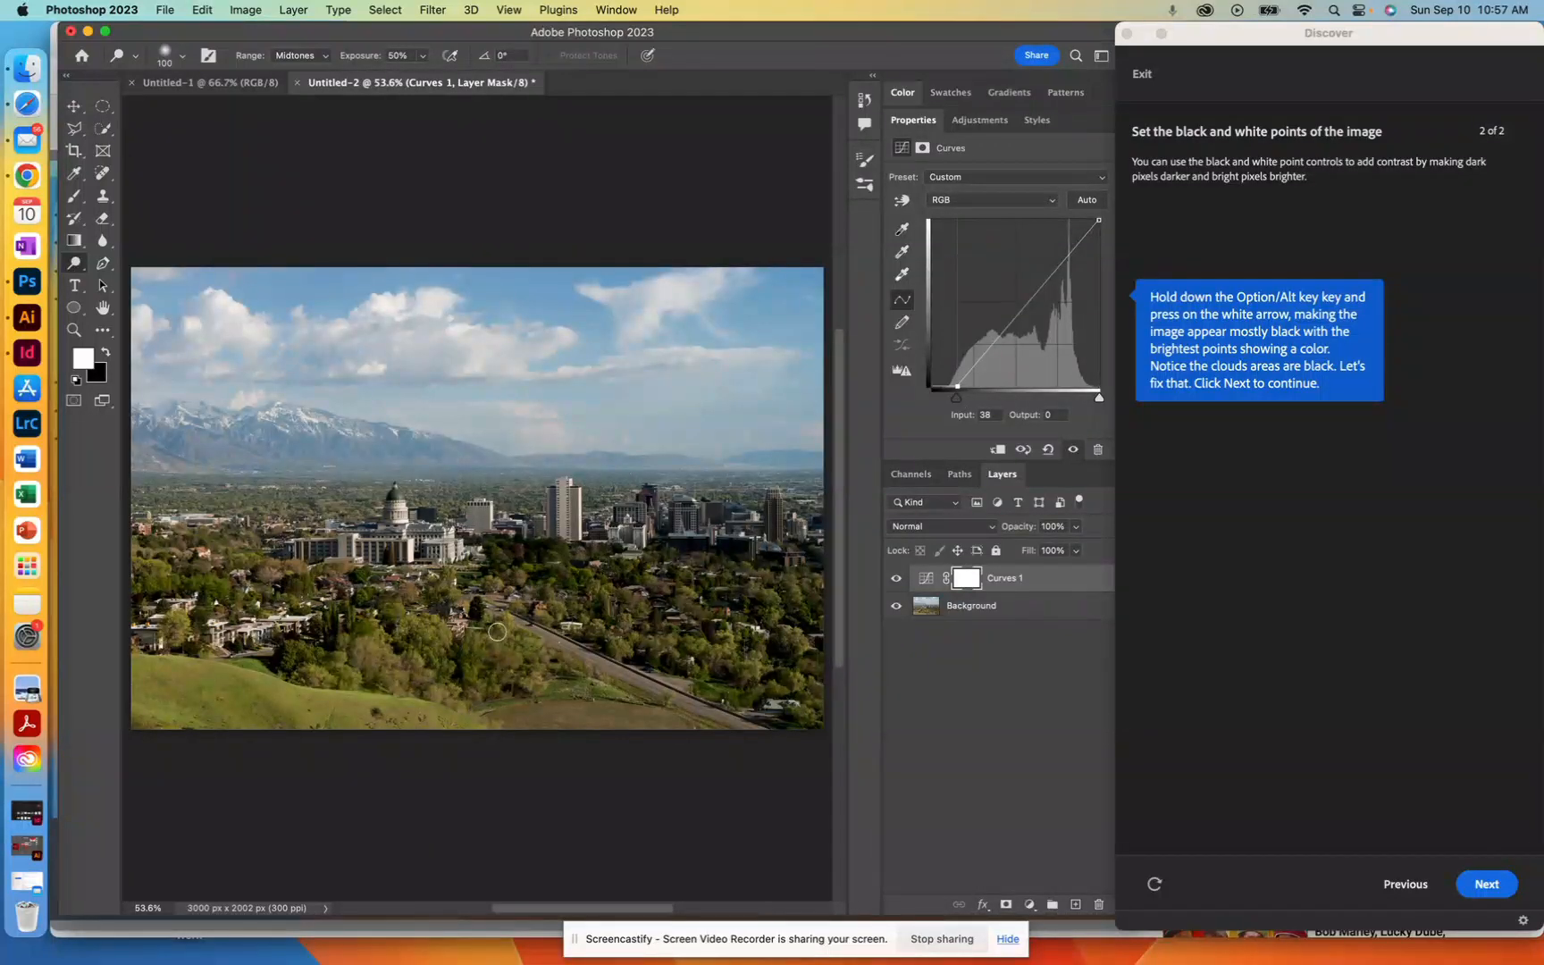
click(896, 581)
click(895, 580)
- Set the Curves white point to input 242 and complete the tutorial
drag(1100, 404, 1091, 402)
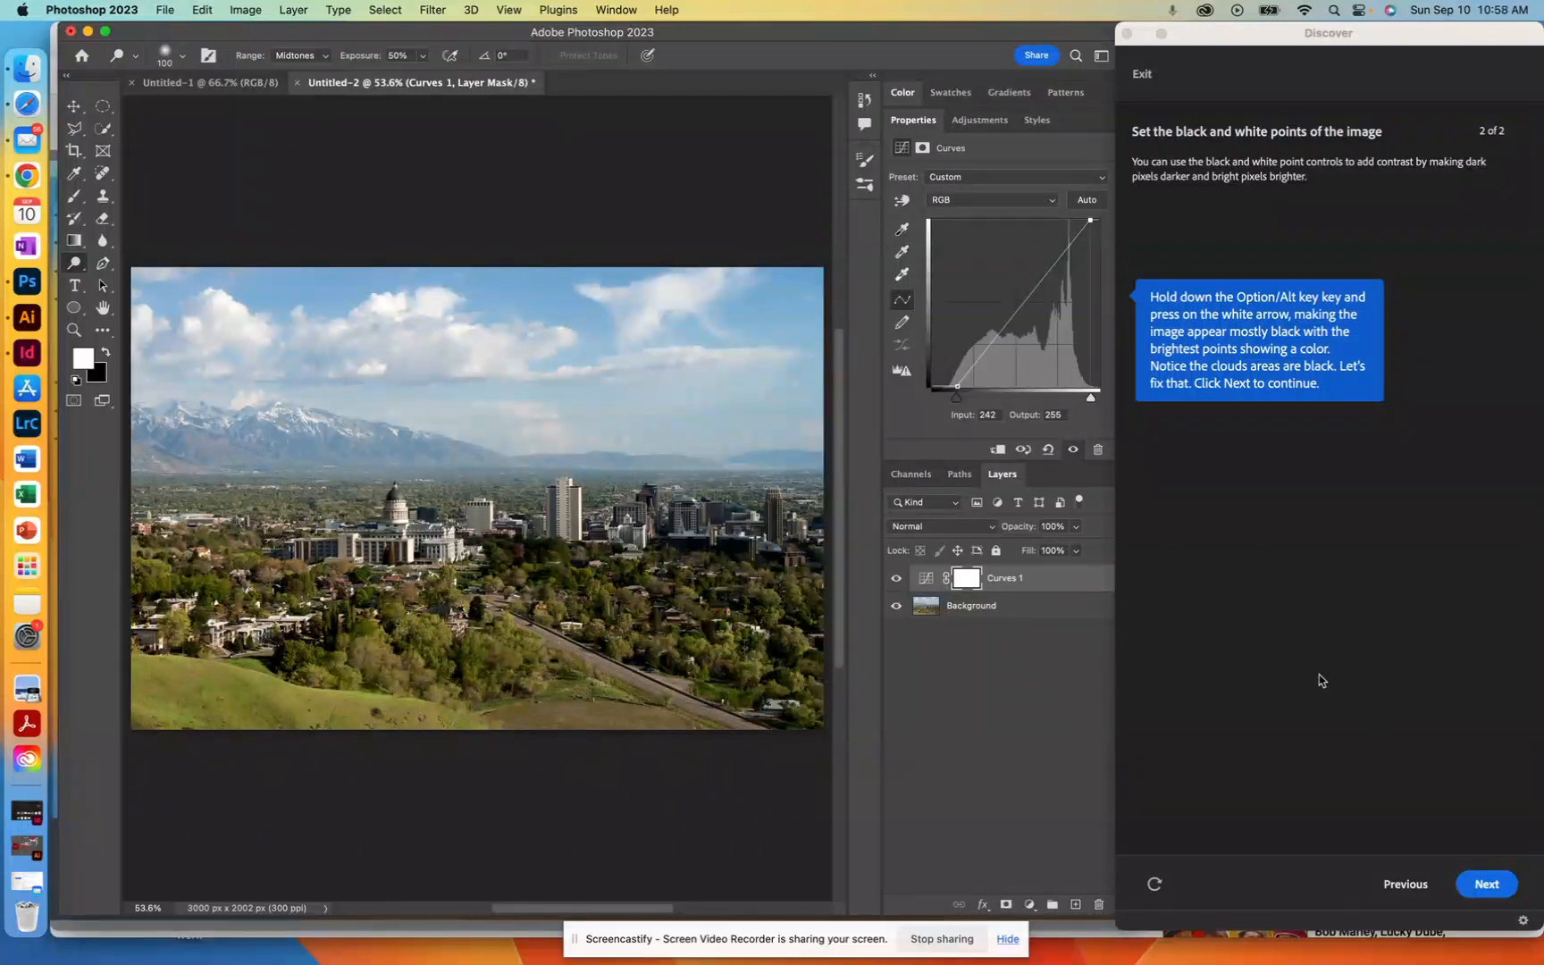
click(1489, 887)
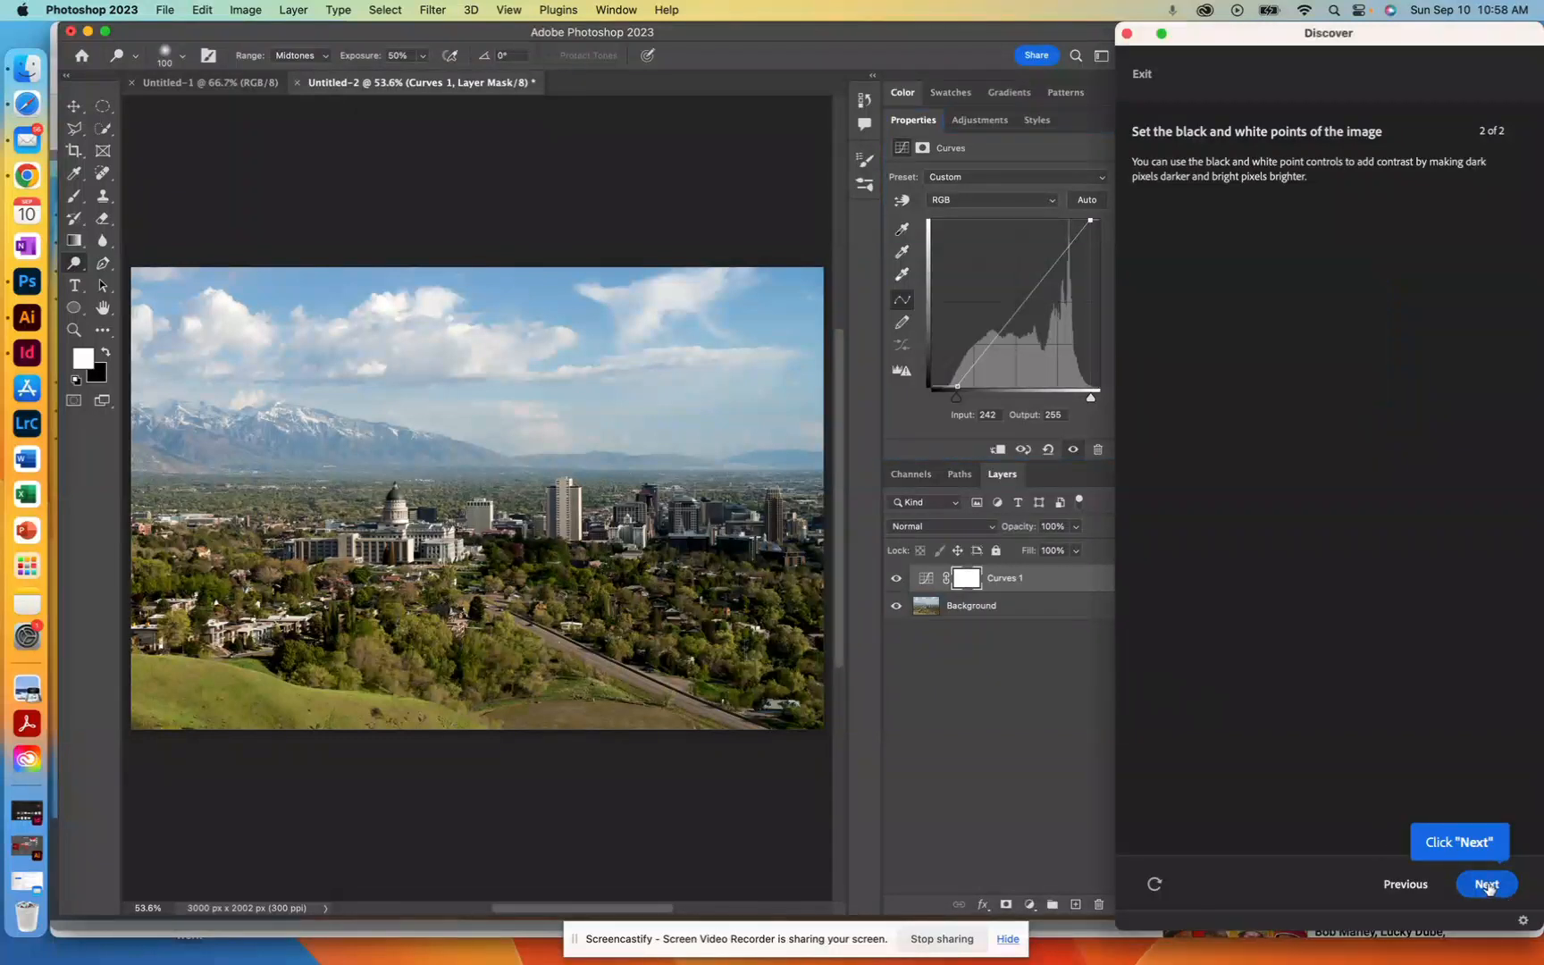
click(1487, 885)
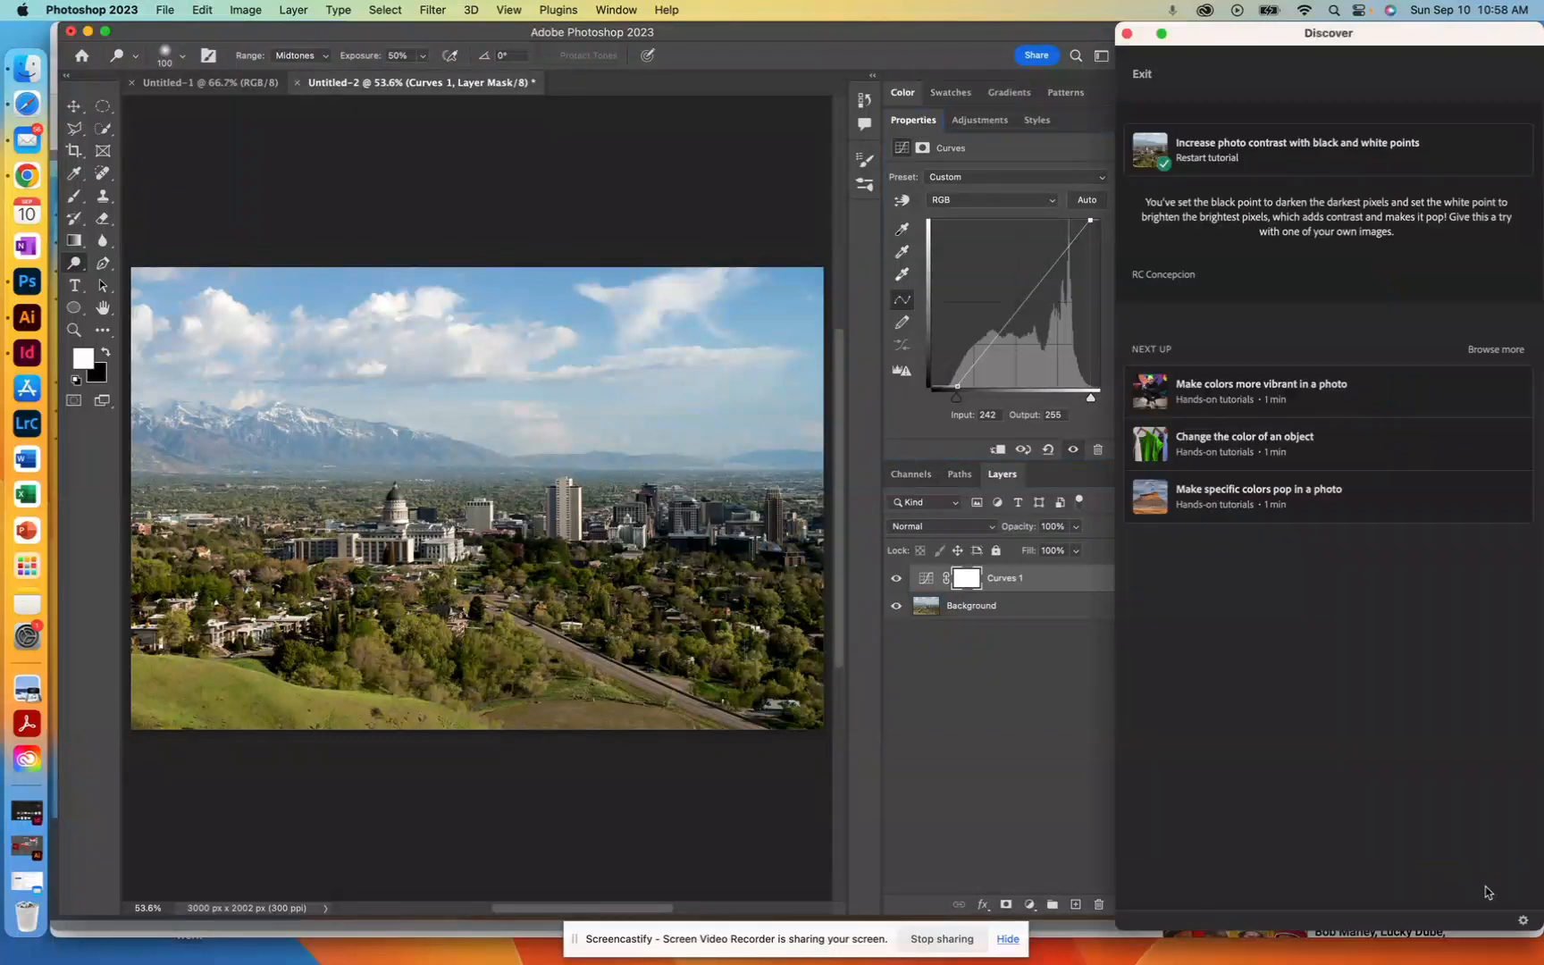
- Compare the photo with the Curves 1 layer hidden and shown, and set the black point to input 29
click(895, 578)
click(896, 578)
click(895, 580)
click(895, 580)
click(899, 582)
click(898, 581)
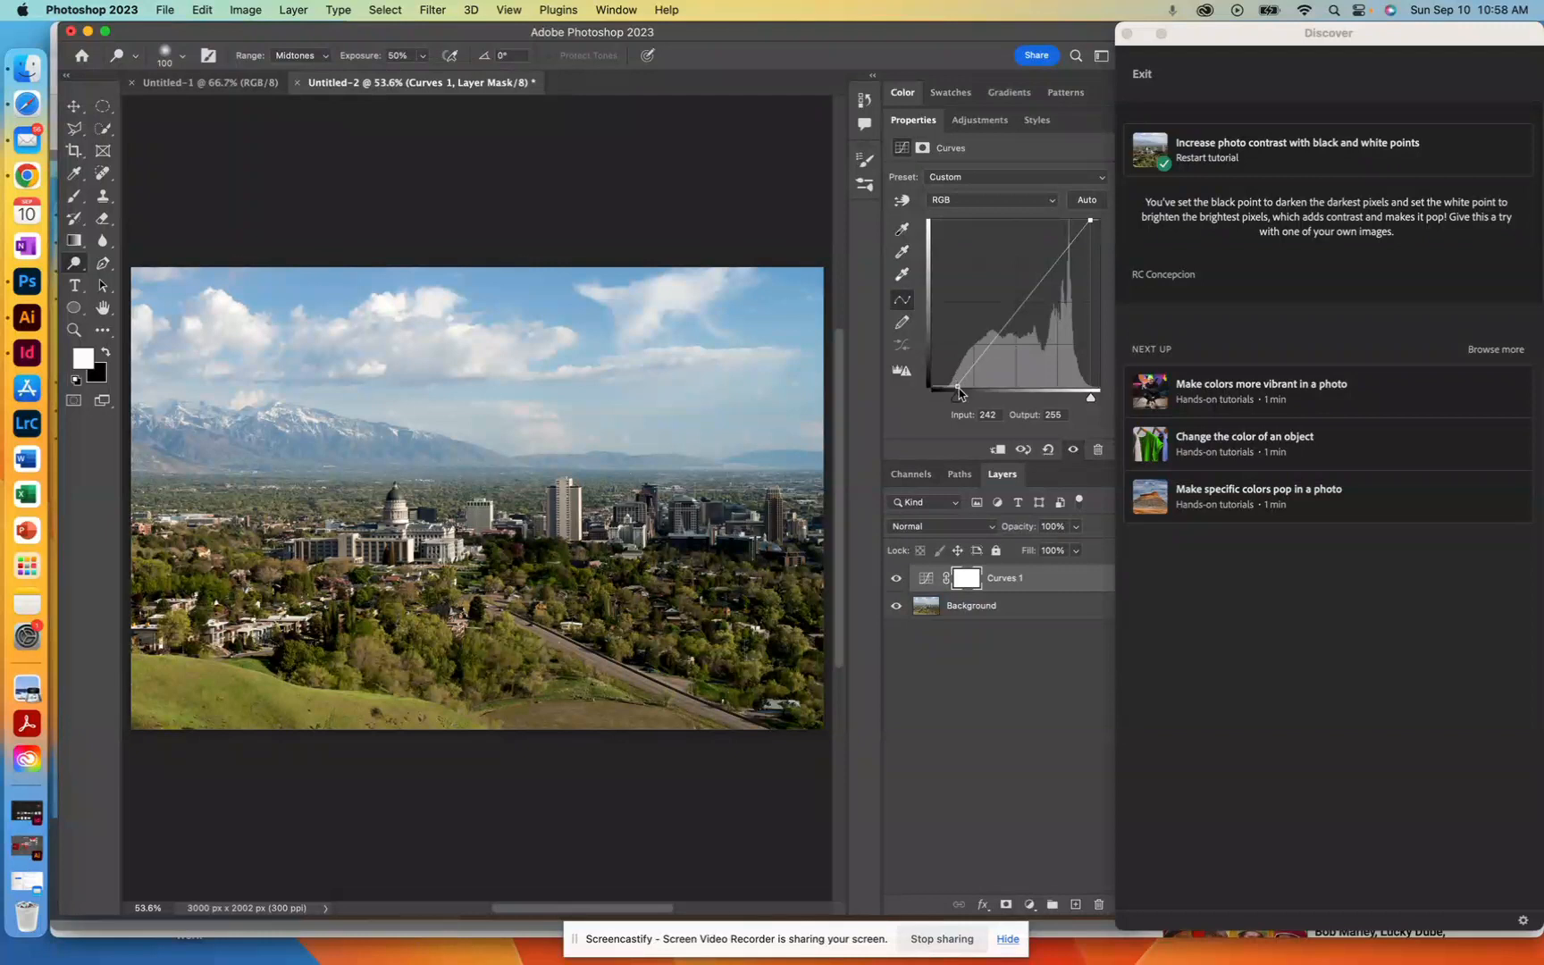
drag(958, 388, 952, 388)
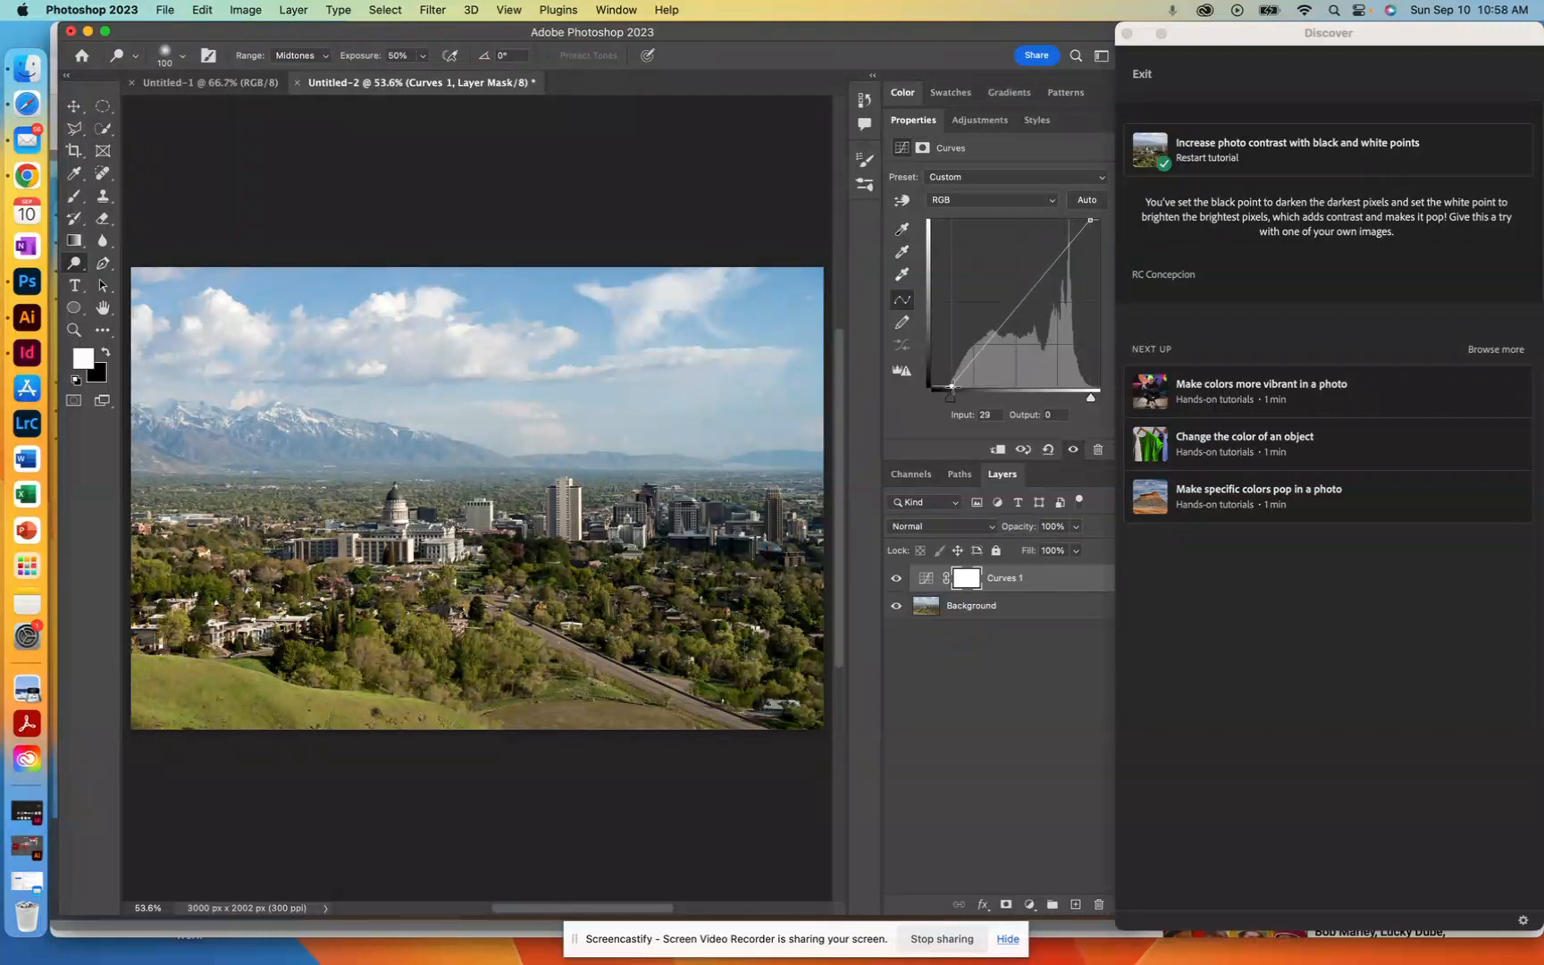
- Try a contrast curve with an added shadow point and a highlight point at input 207, output 220, and remove both points
click(971, 363)
drag(970, 364, 971, 366)
click(1068, 240)
drag(1068, 240, 1068, 242)
click(897, 578)
click(897, 578)
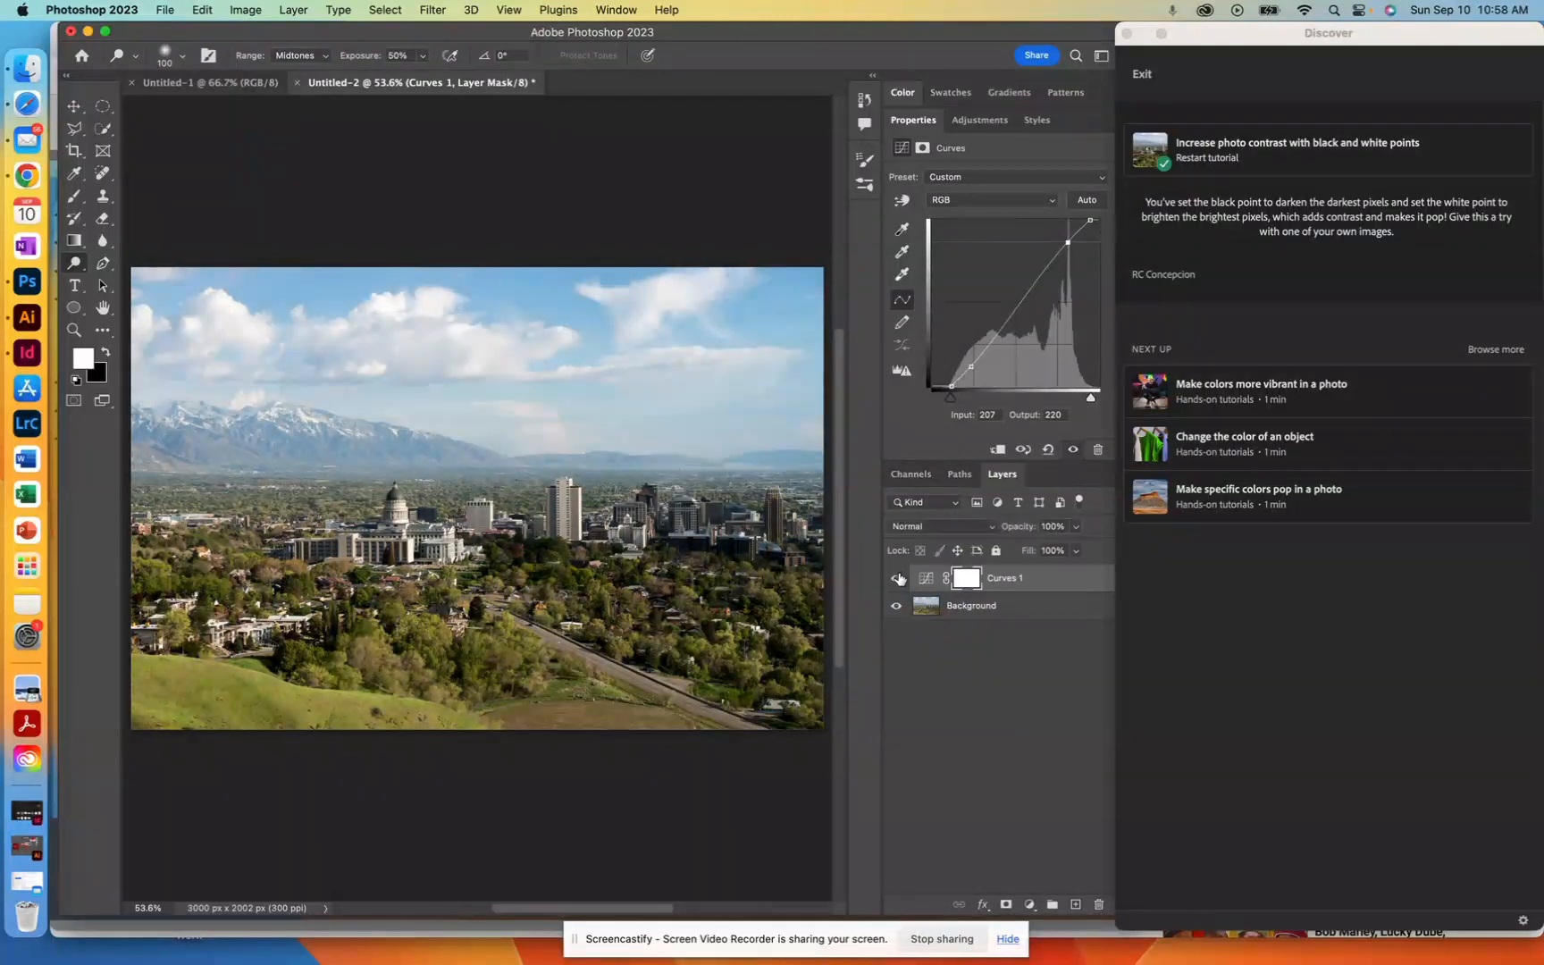
click(897, 578)
click(897, 578)
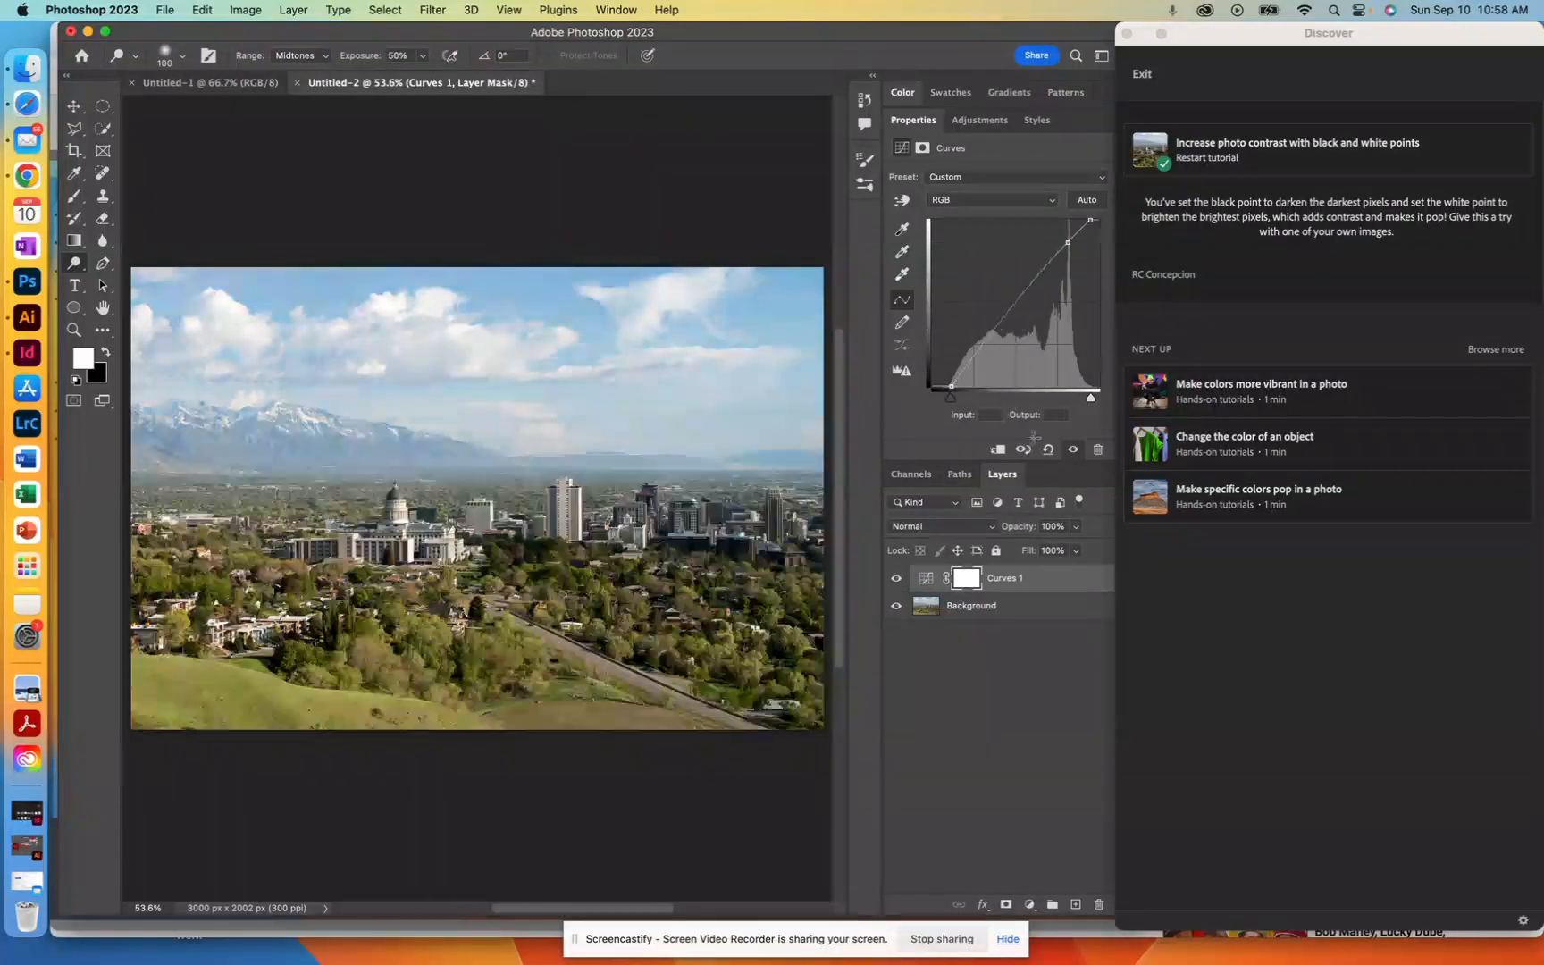
drag(1068, 242, 1138, 310)
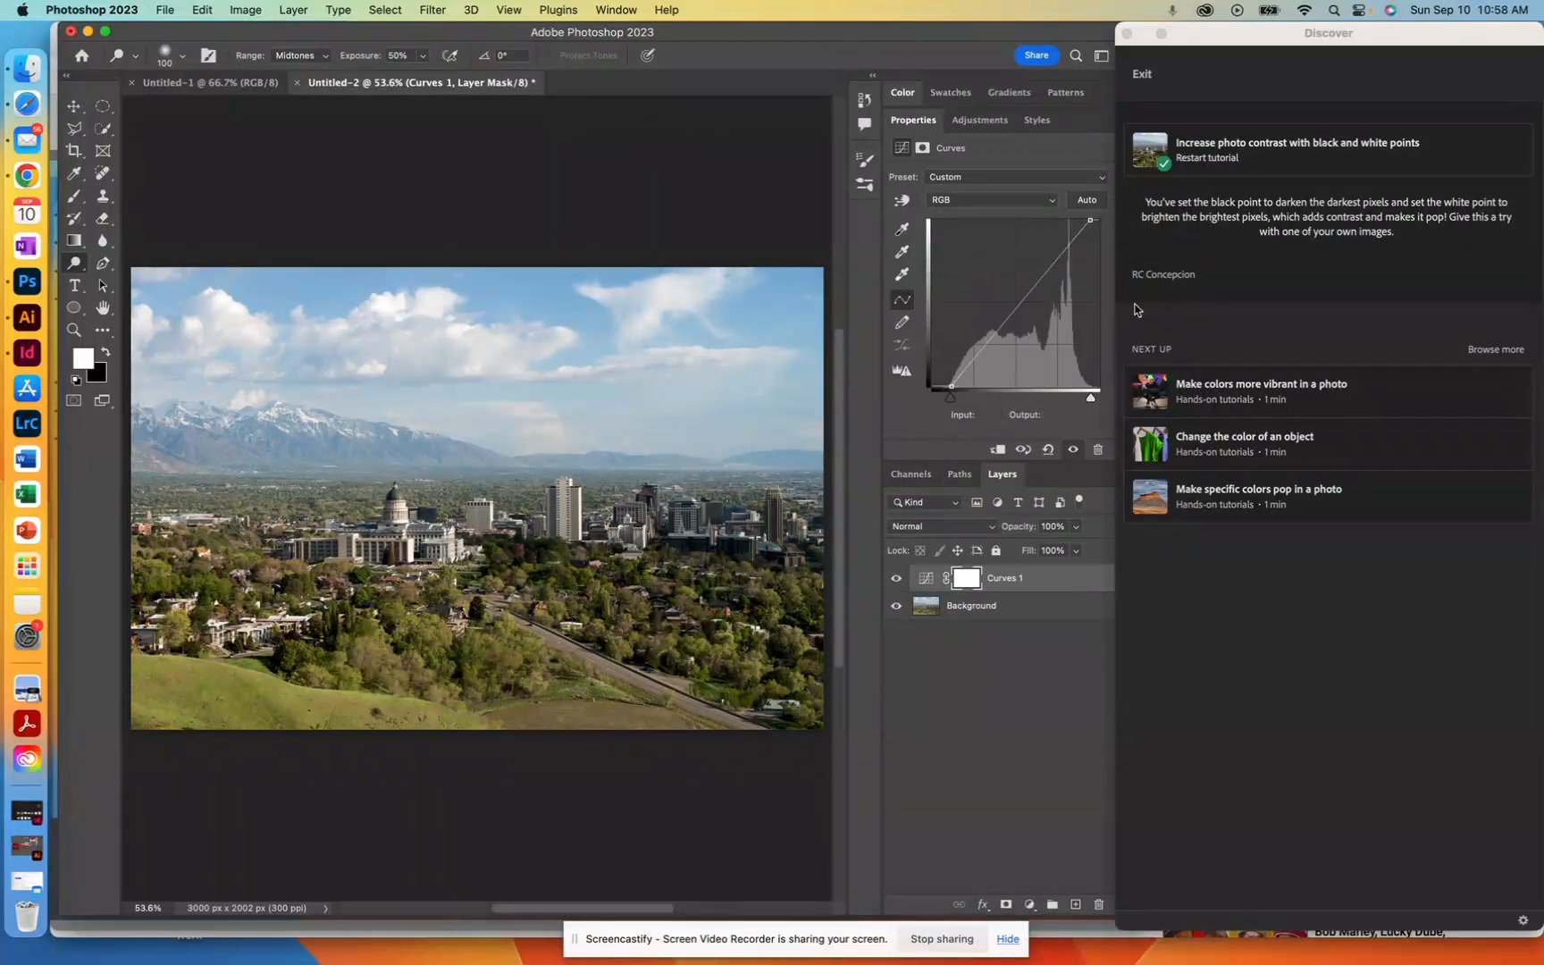
- Add a shadow point and a highlight point at input 211, output 224 to the curve, and compare the photo before and after
click(969, 367)
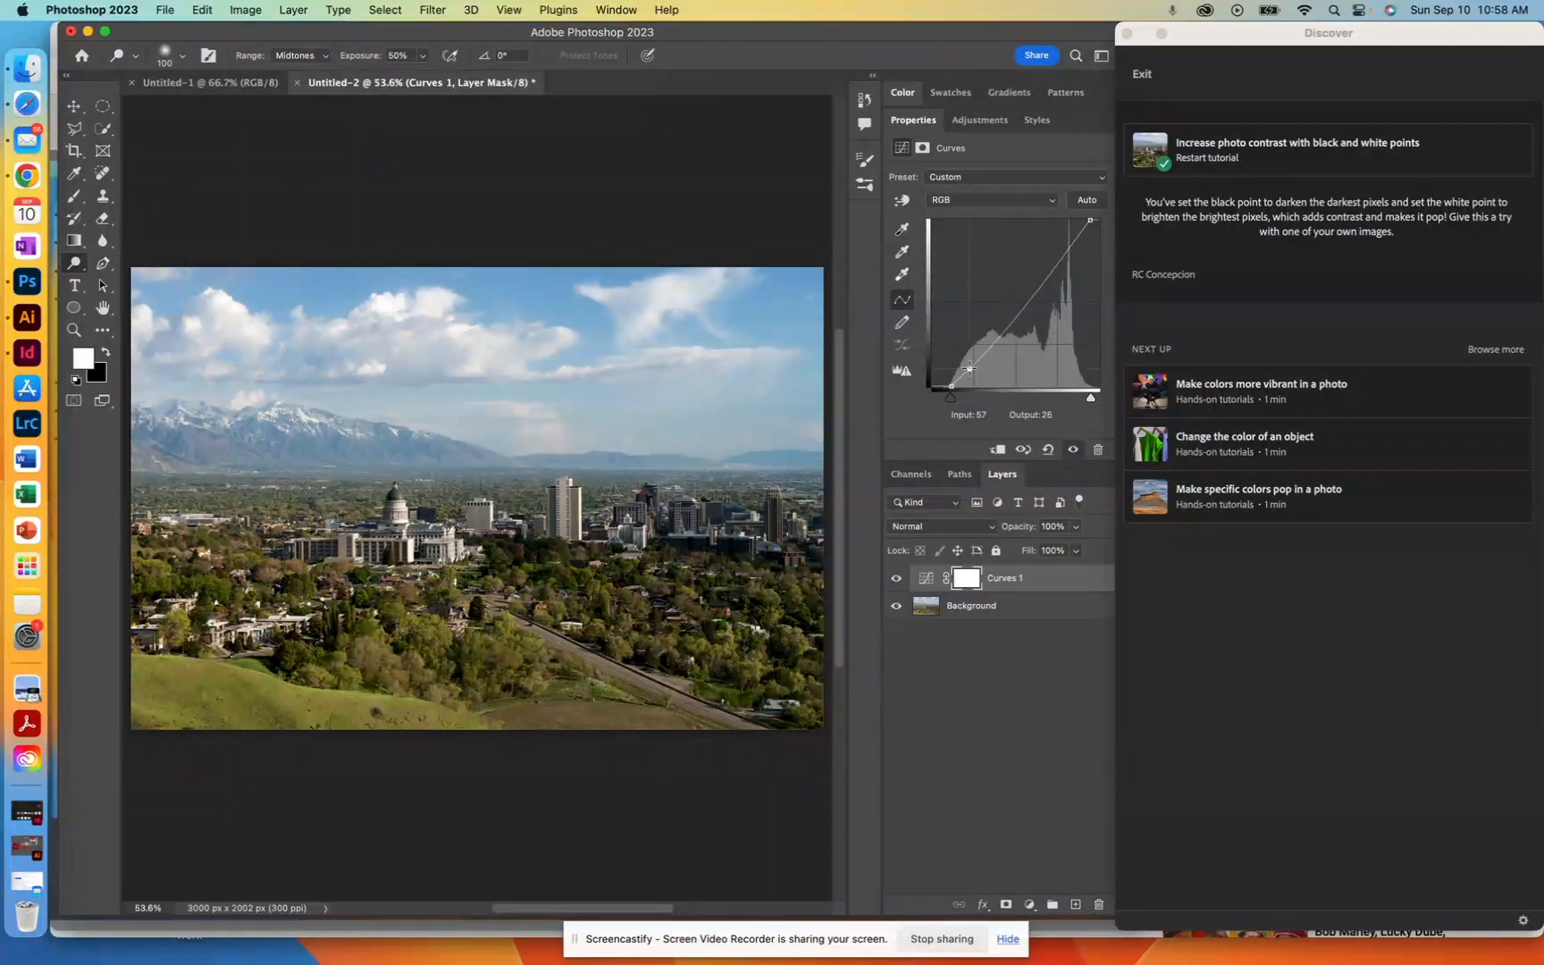
drag(969, 367, 969, 369)
click(1073, 239)
drag(1073, 240, 1071, 238)
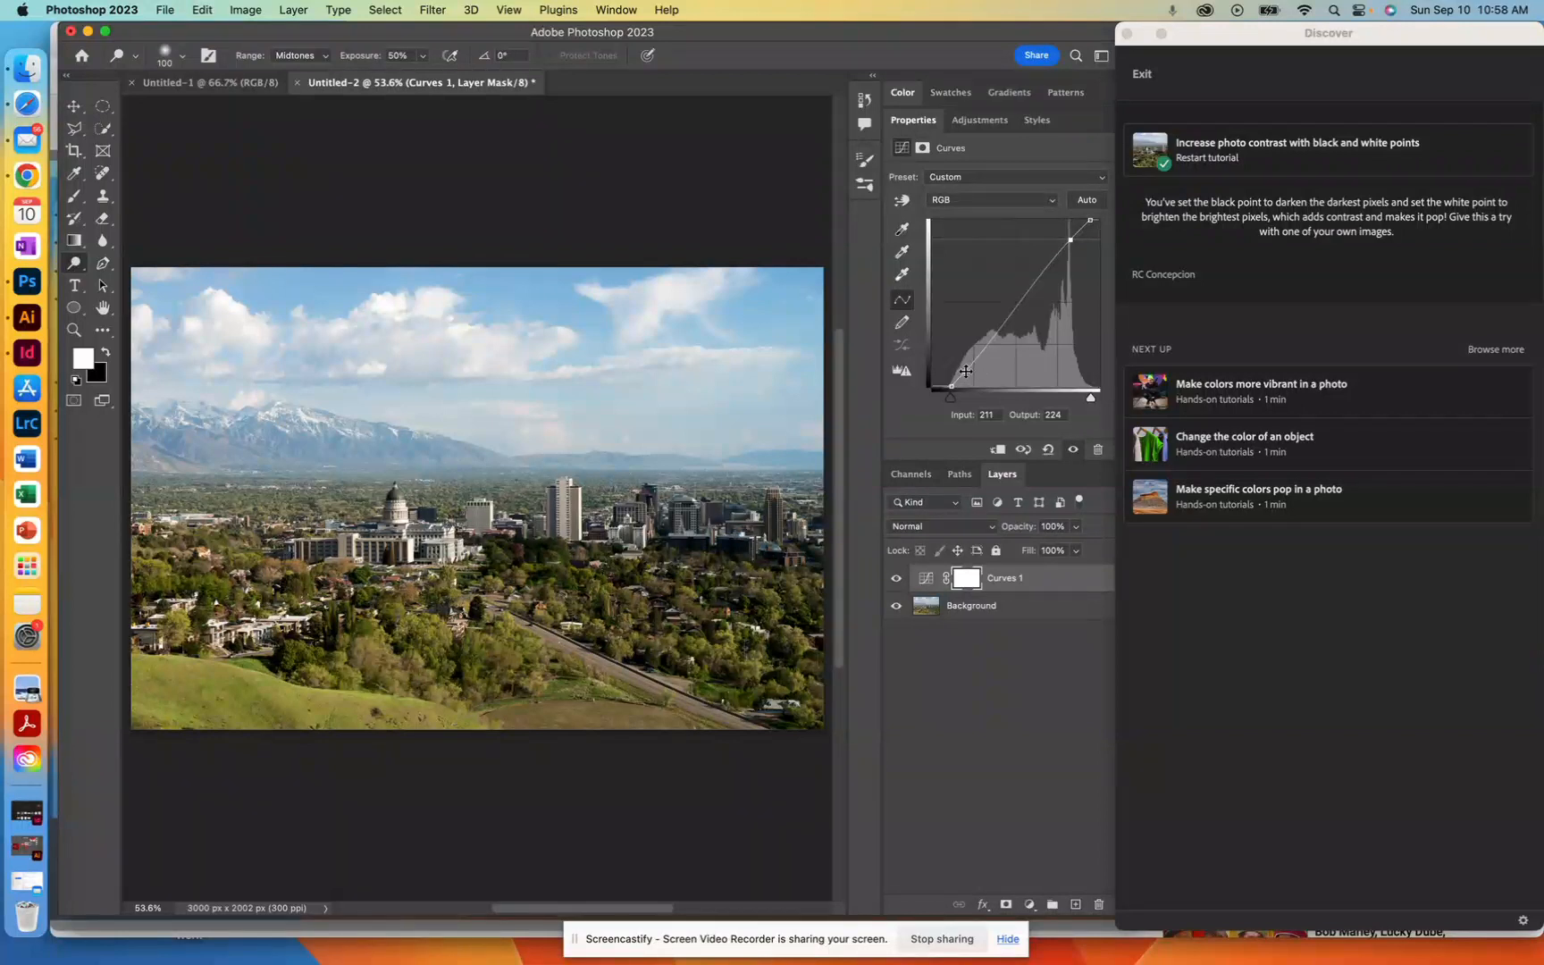
click(896, 578)
click(896, 578)
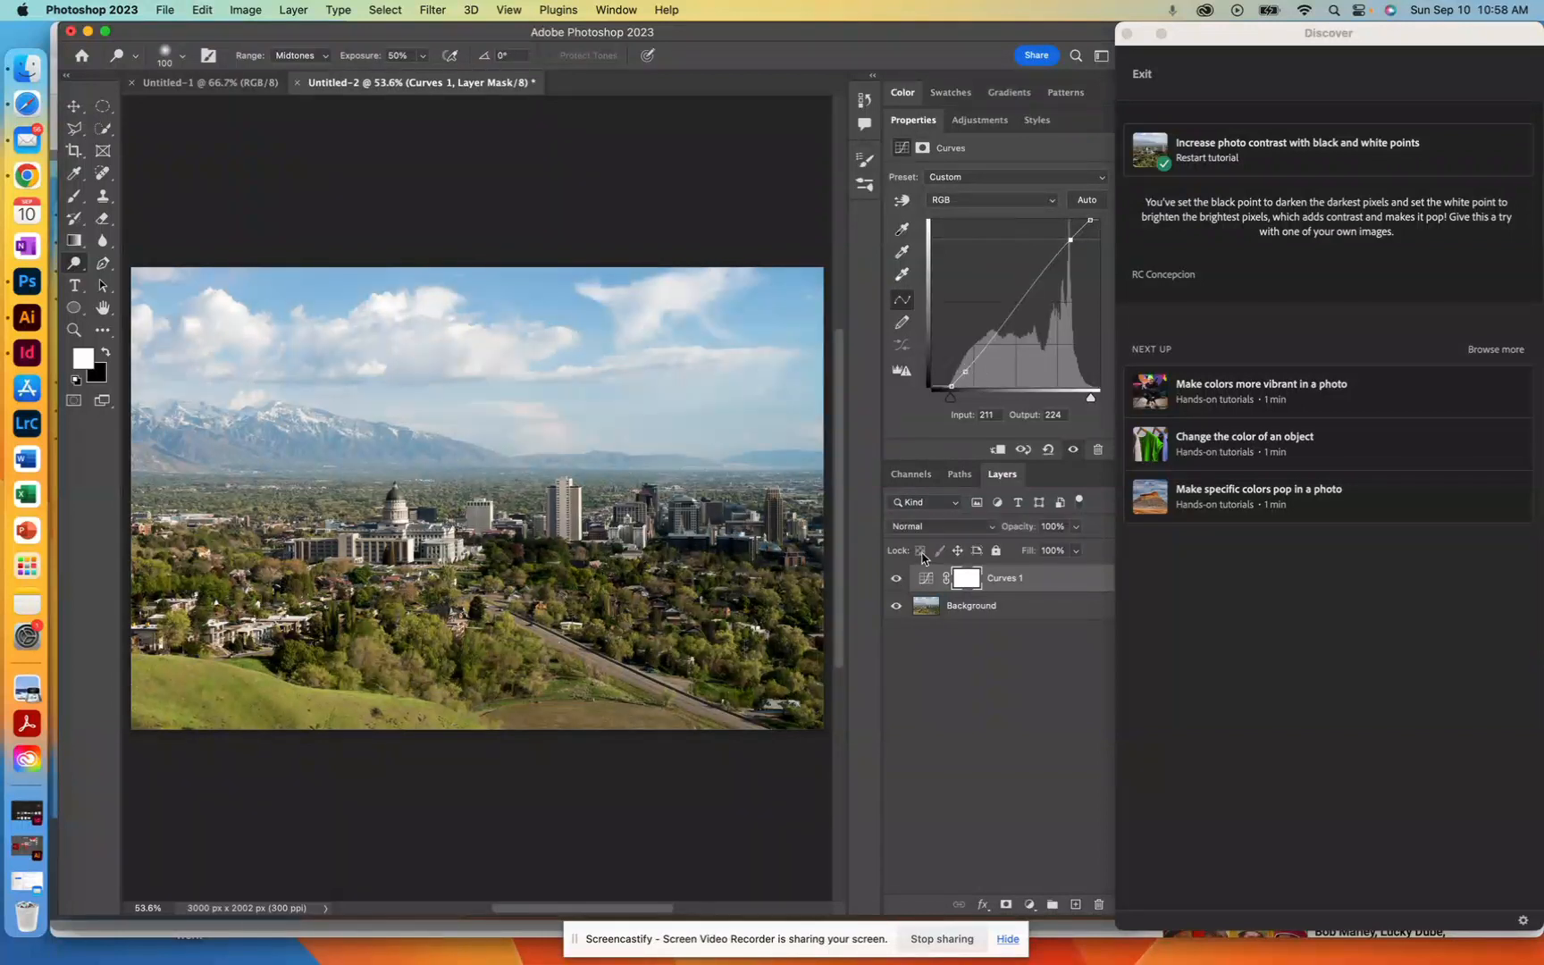